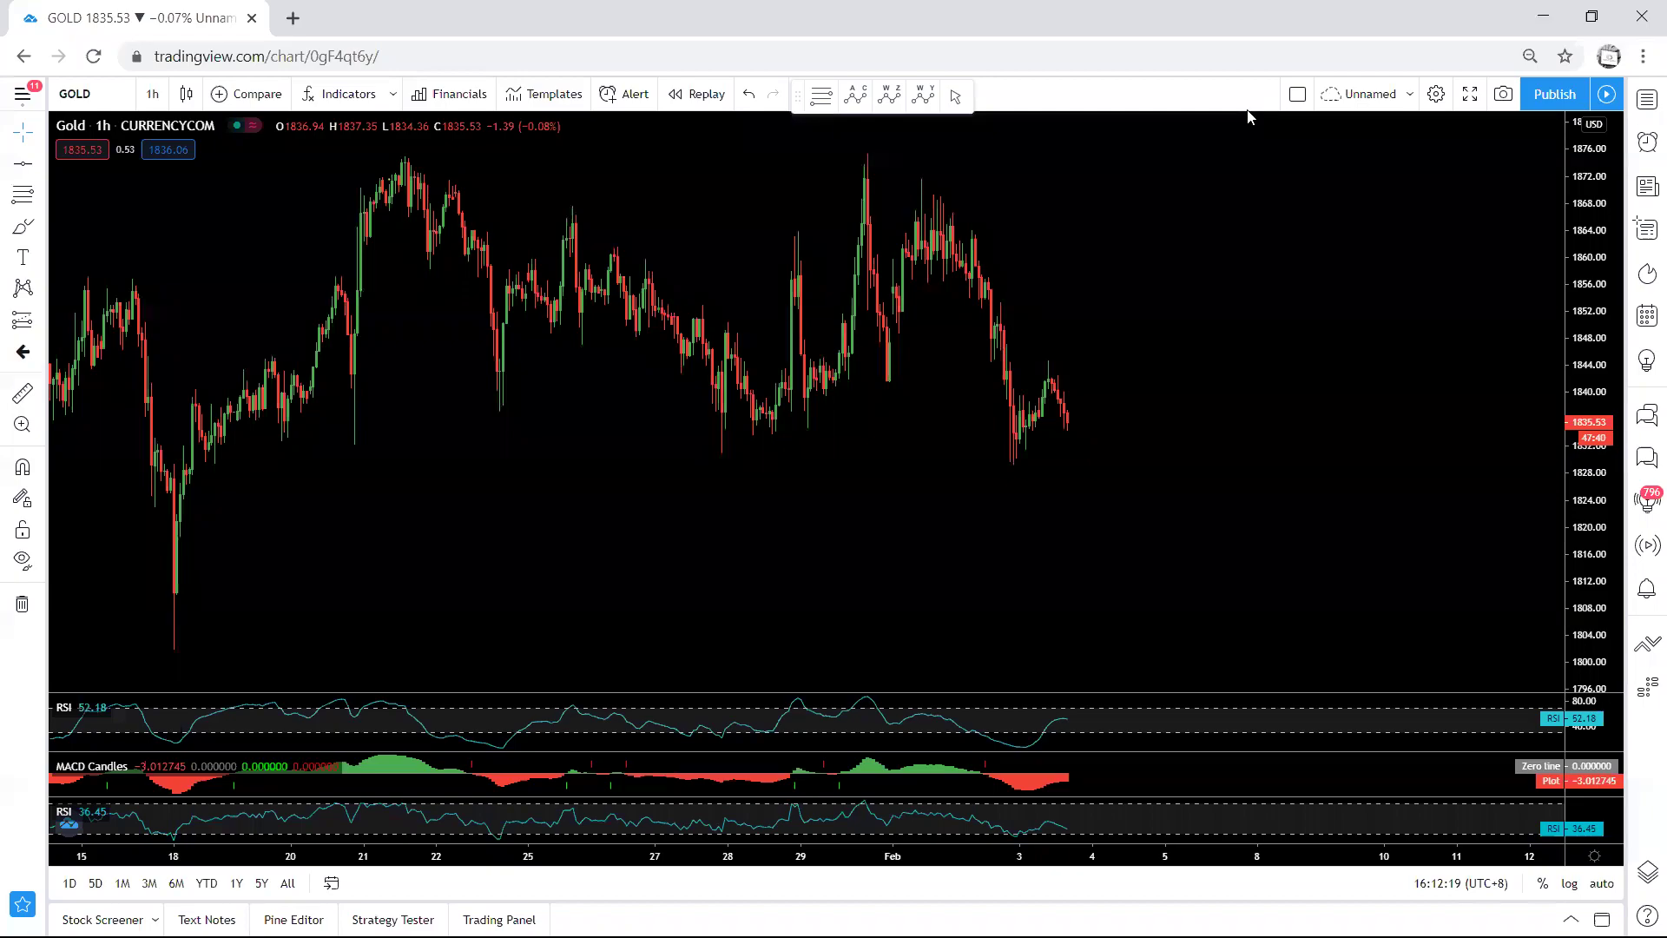
# Mark the latest hourly sell-off and small rebound with freehand strokes, and clear the marks from the chart.
pyautogui.scroll(5, 1106, 257)
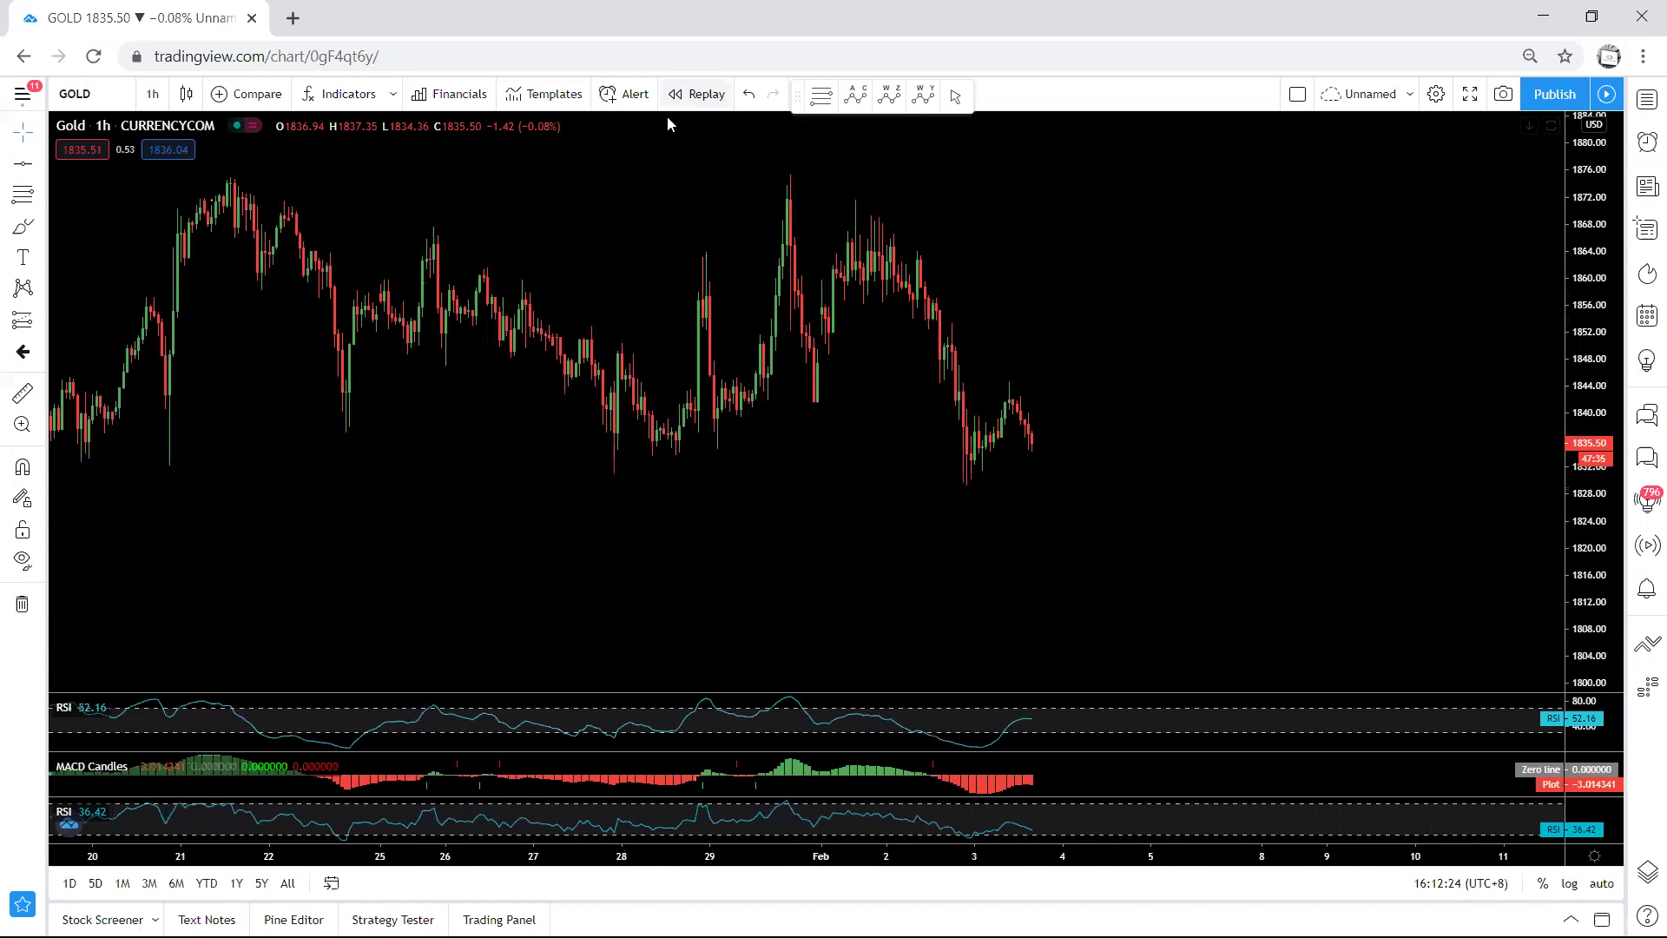
pyautogui.moveTo(953, 334); pyautogui.dragTo(961, 347)
pyautogui.hotkey('ctrl', 'z')
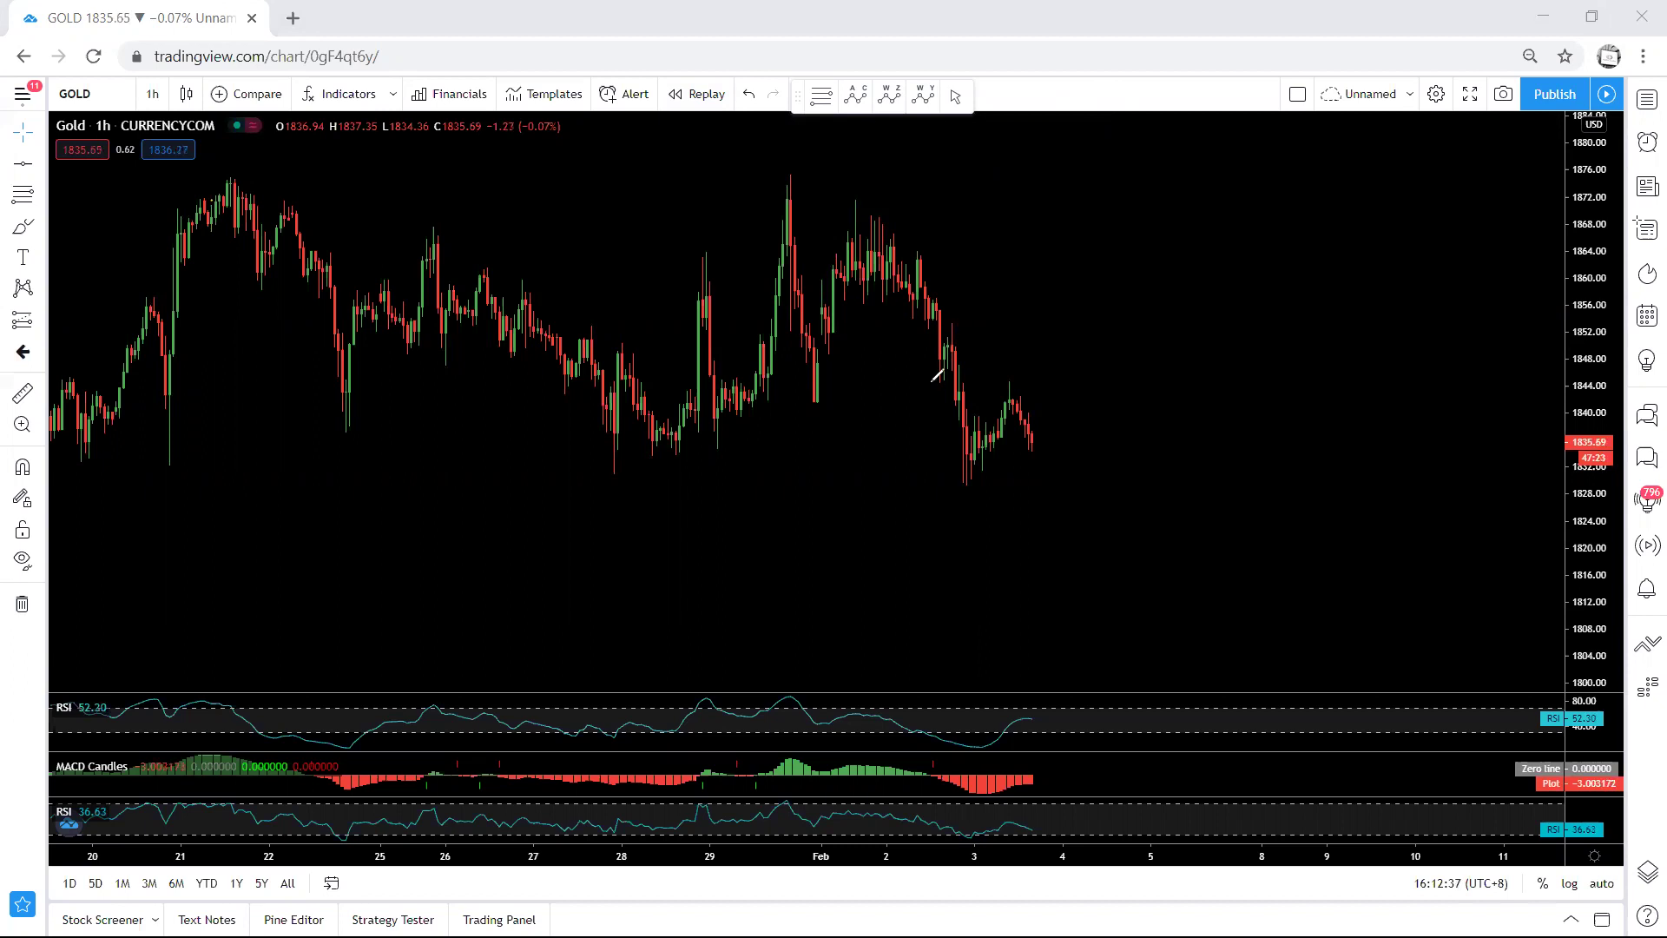
pyautogui.moveTo(924, 382); pyautogui.dragTo(973, 382)
pyautogui.moveTo(942, 377)
pyautogui.mouseDown()
pyautogui.moveTo(968, 328)
pyautogui.moveTo(997, 351)
pyautogui.moveTo(993, 309)
pyautogui.moveTo(1017, 460)
pyautogui.moveTo(982, 441)
pyautogui.moveTo(950, 465)
pyautogui.mouseUp()
pyautogui.press('e')
pyautogui.press('Escape')
# Circle the rebound following the 3 February low freehand on the hourly gold chart and erase the circle.
pyautogui.scroll(-3, 588, 287)
pyautogui.moveTo(809, 220); pyautogui.dragTo(795, 214)
pyautogui.scroll(3, 1389, 290)
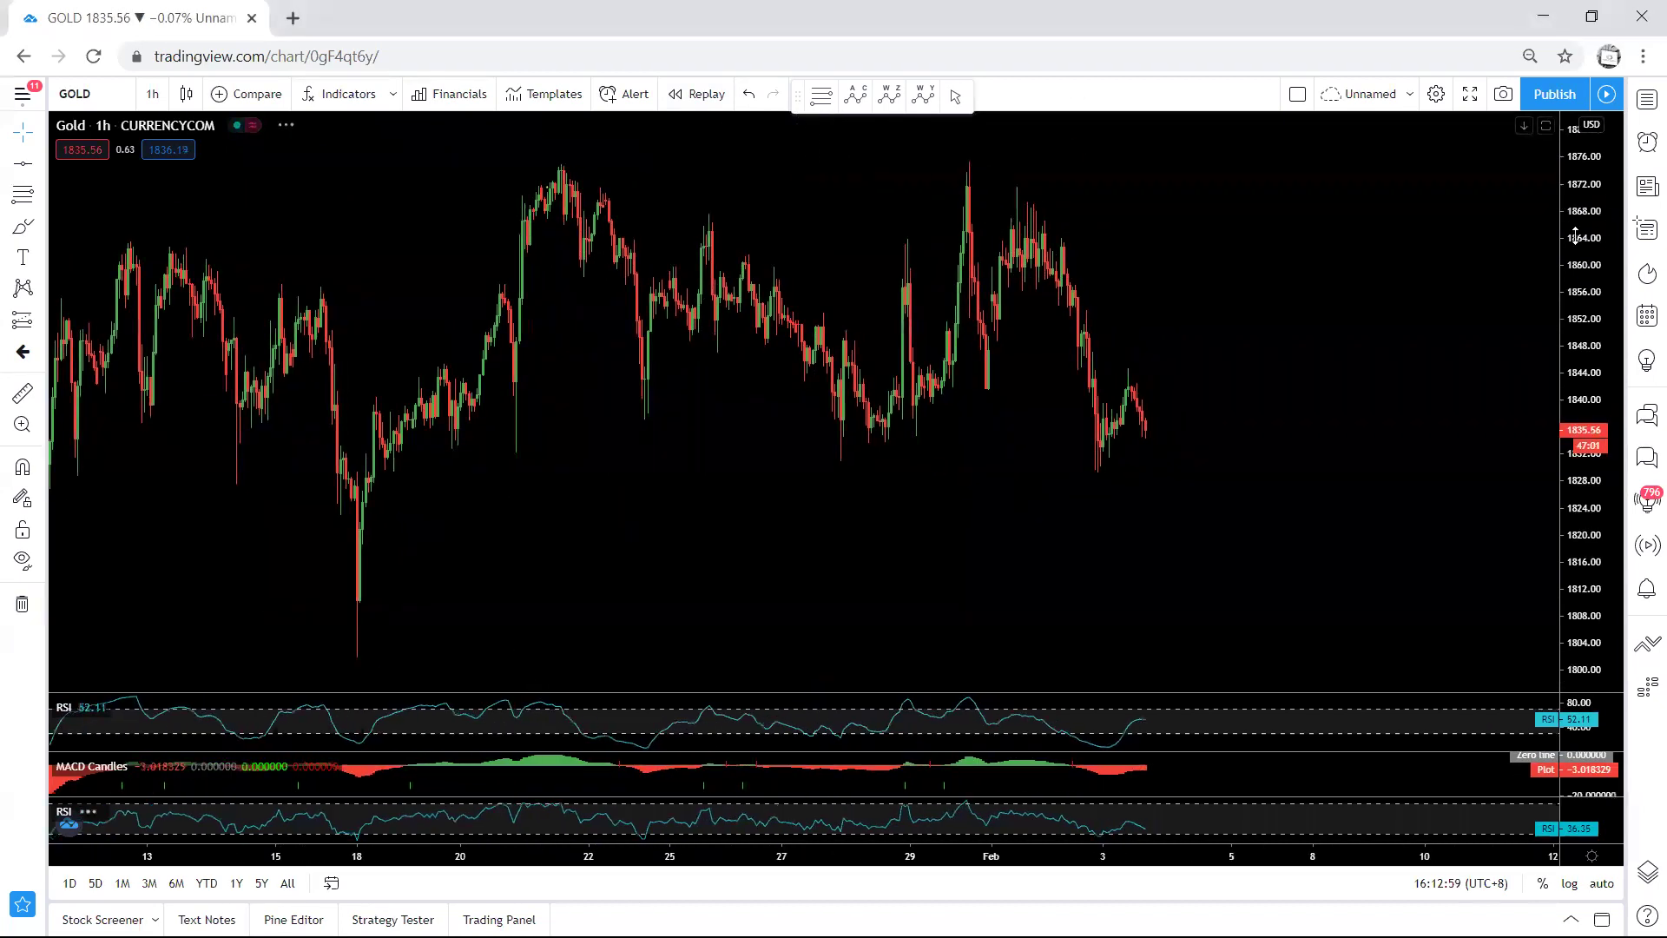
pyautogui.moveTo(1284, 359); pyautogui.dragTo(1207, 345)
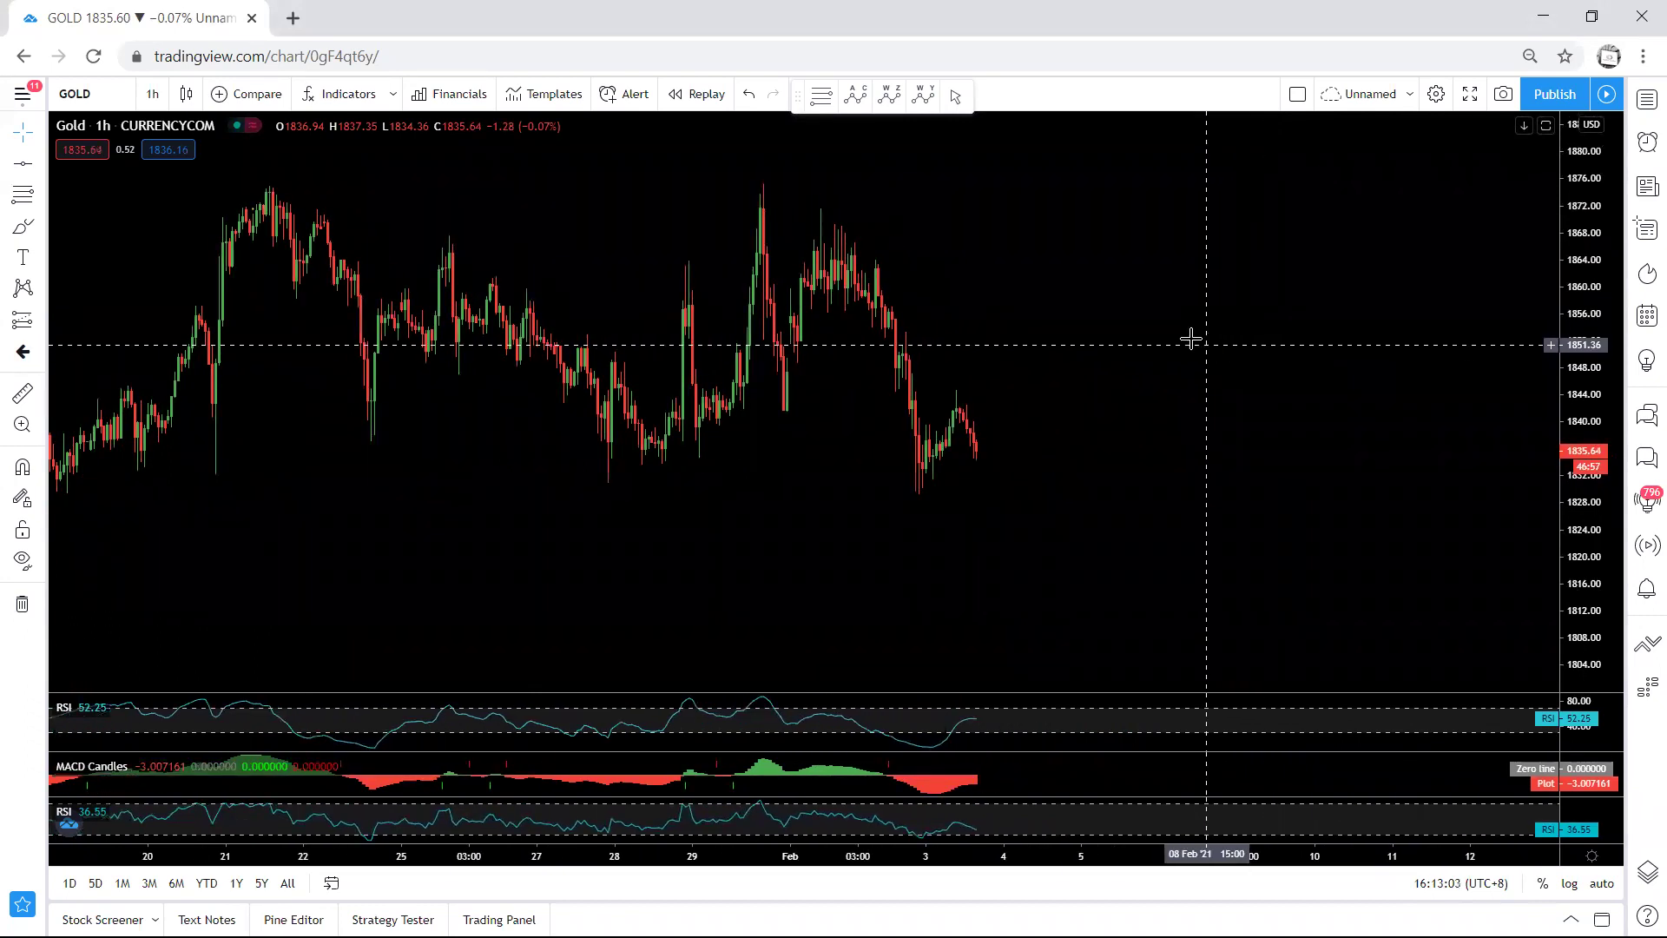
pyautogui.click(666, 114)
pyautogui.moveTo(896, 499)
pyautogui.mouseDown()
pyautogui.moveTo(986, 347)
pyautogui.moveTo(892, 417)
pyautogui.moveTo(938, 485)
pyautogui.mouseUp()
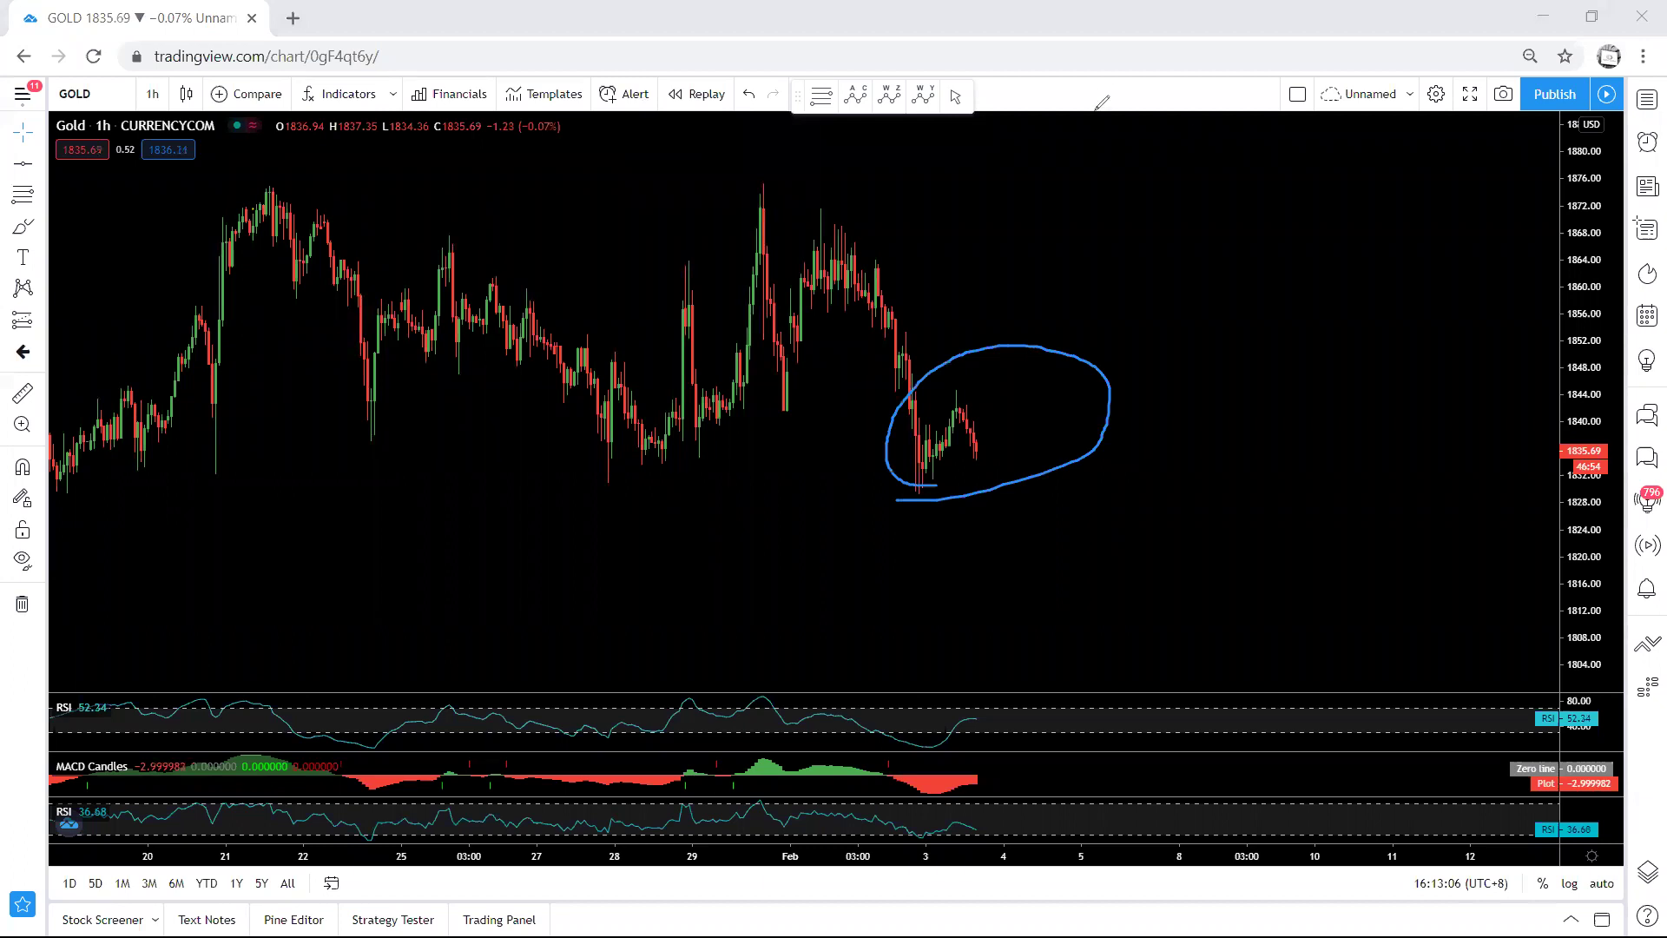
pyautogui.hotkey('ctrl', 'z')
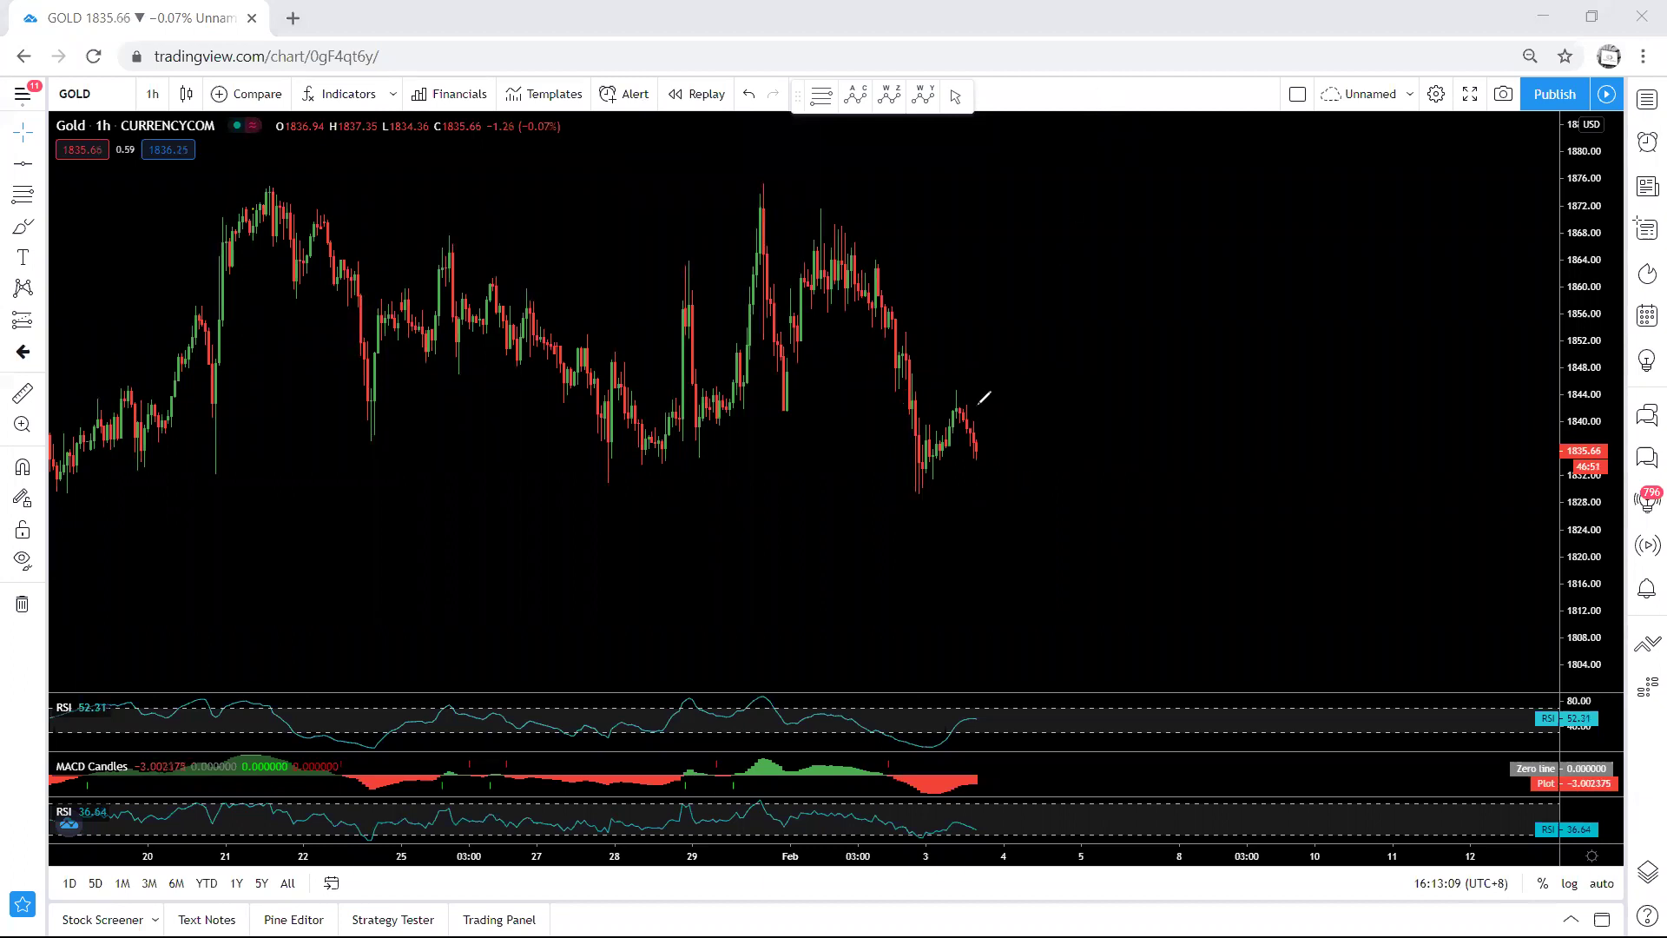
# Outline the latest rebound and its high with quick freehand strokes and erase them.
pyautogui.moveTo(906, 504)
pyautogui.mouseDown()
pyautogui.moveTo(1059, 369)
pyautogui.moveTo(872, 382)
pyautogui.moveTo(906, 489)
pyautogui.moveTo(998, 377)
pyautogui.mouseUp()
pyautogui.hotkey('ctrl', 'z')
pyautogui.moveTo(942, 390); pyautogui.dragTo(992, 390)
pyautogui.press('e')
# Sketch a small rising channel around the rebound with a downward breakout arrow to about 1815, and erase the sketch.
pyautogui.moveTo(968, 464); pyautogui.dragTo(1005, 389)
pyautogui.moveTo(952, 390); pyautogui.dragTo(1001, 384)
pyautogui.moveTo(907, 493); pyautogui.dragTo(966, 469)
pyautogui.moveTo(1005, 388)
pyautogui.mouseDown()
pyautogui.moveTo(1049, 592)
pyautogui.moveTo(1017, 568)
pyautogui.mouseUp()
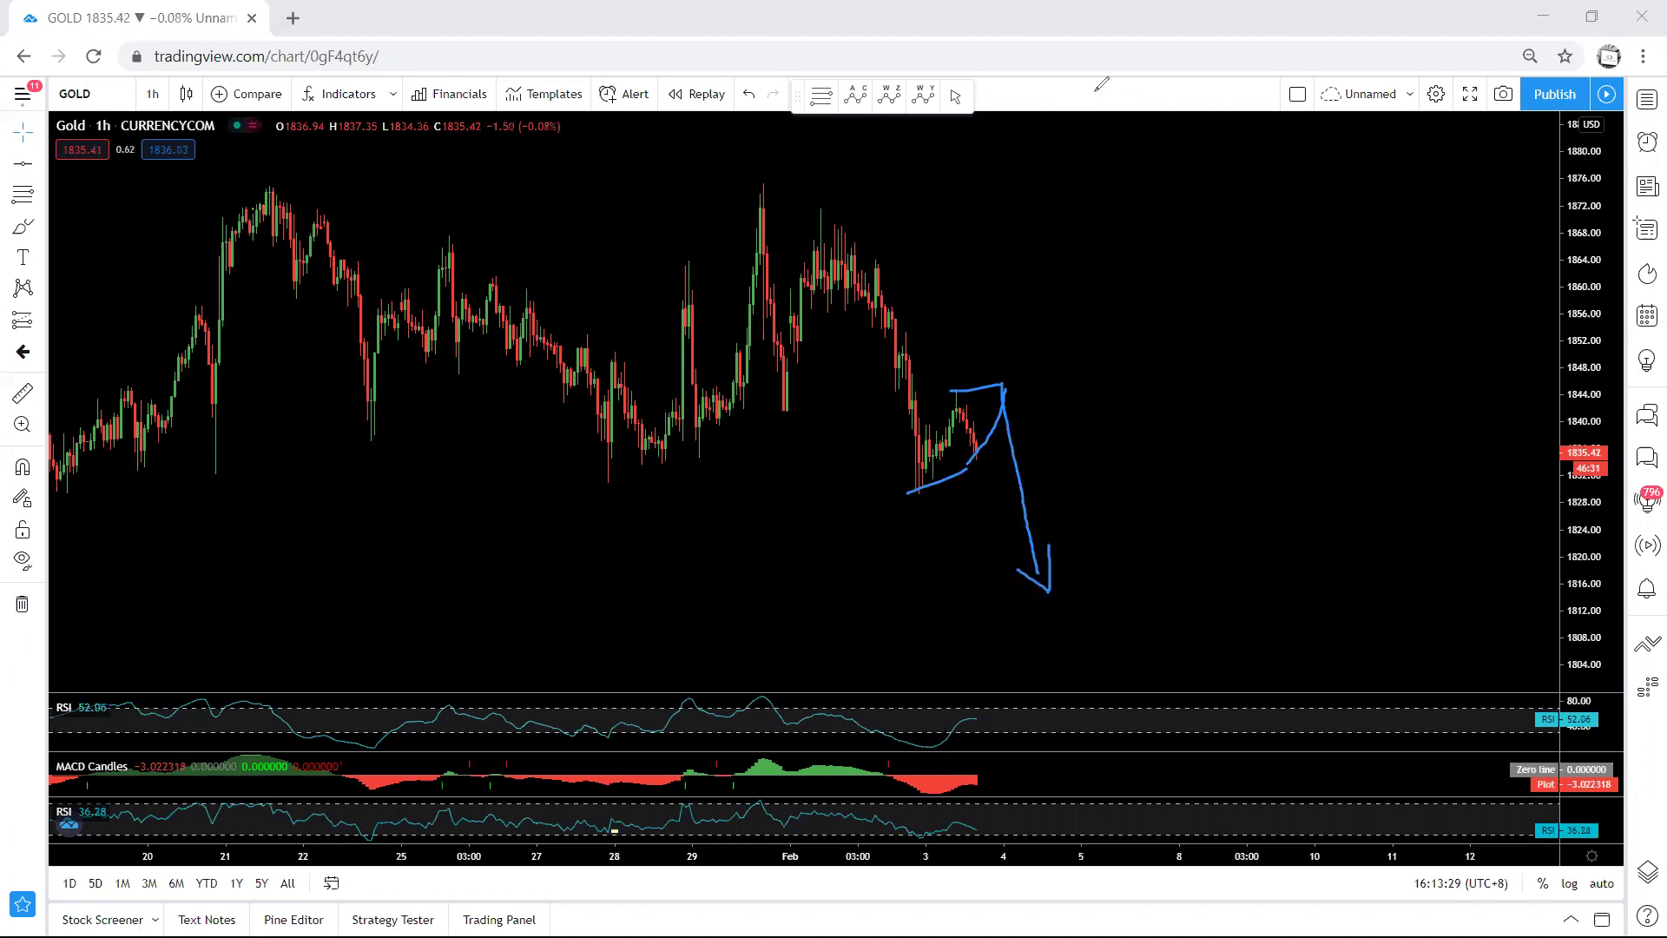
pyautogui.press('e')
# Sketch a longer rising channel with a price zigzag inside and a falling arrow to about 1815, and erase it.
pyautogui.moveTo(977, 456); pyautogui.dragTo(1036, 437)
pyautogui.moveTo(1036, 375)
pyautogui.mouseDown()
pyautogui.moveTo(959, 403)
pyautogui.moveTo(922, 486)
pyautogui.mouseUp()
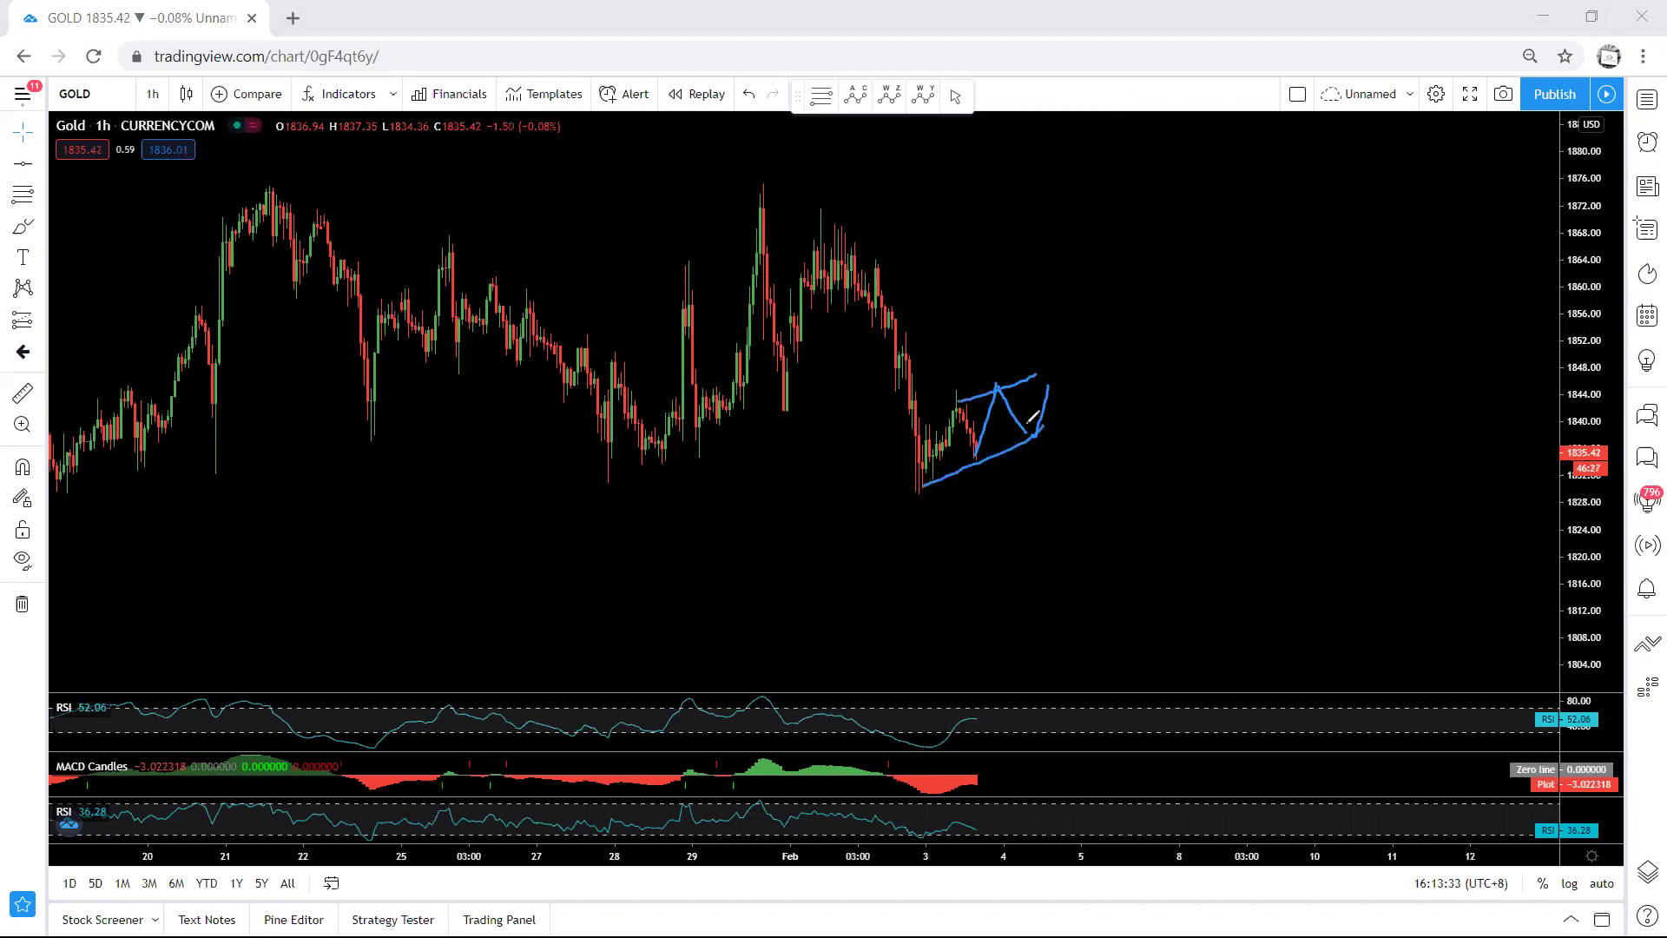
pyautogui.moveTo(1034, 388)
pyautogui.mouseDown()
pyautogui.moveTo(1081, 570)
pyautogui.moveTo(1064, 574)
pyautogui.mouseUp()
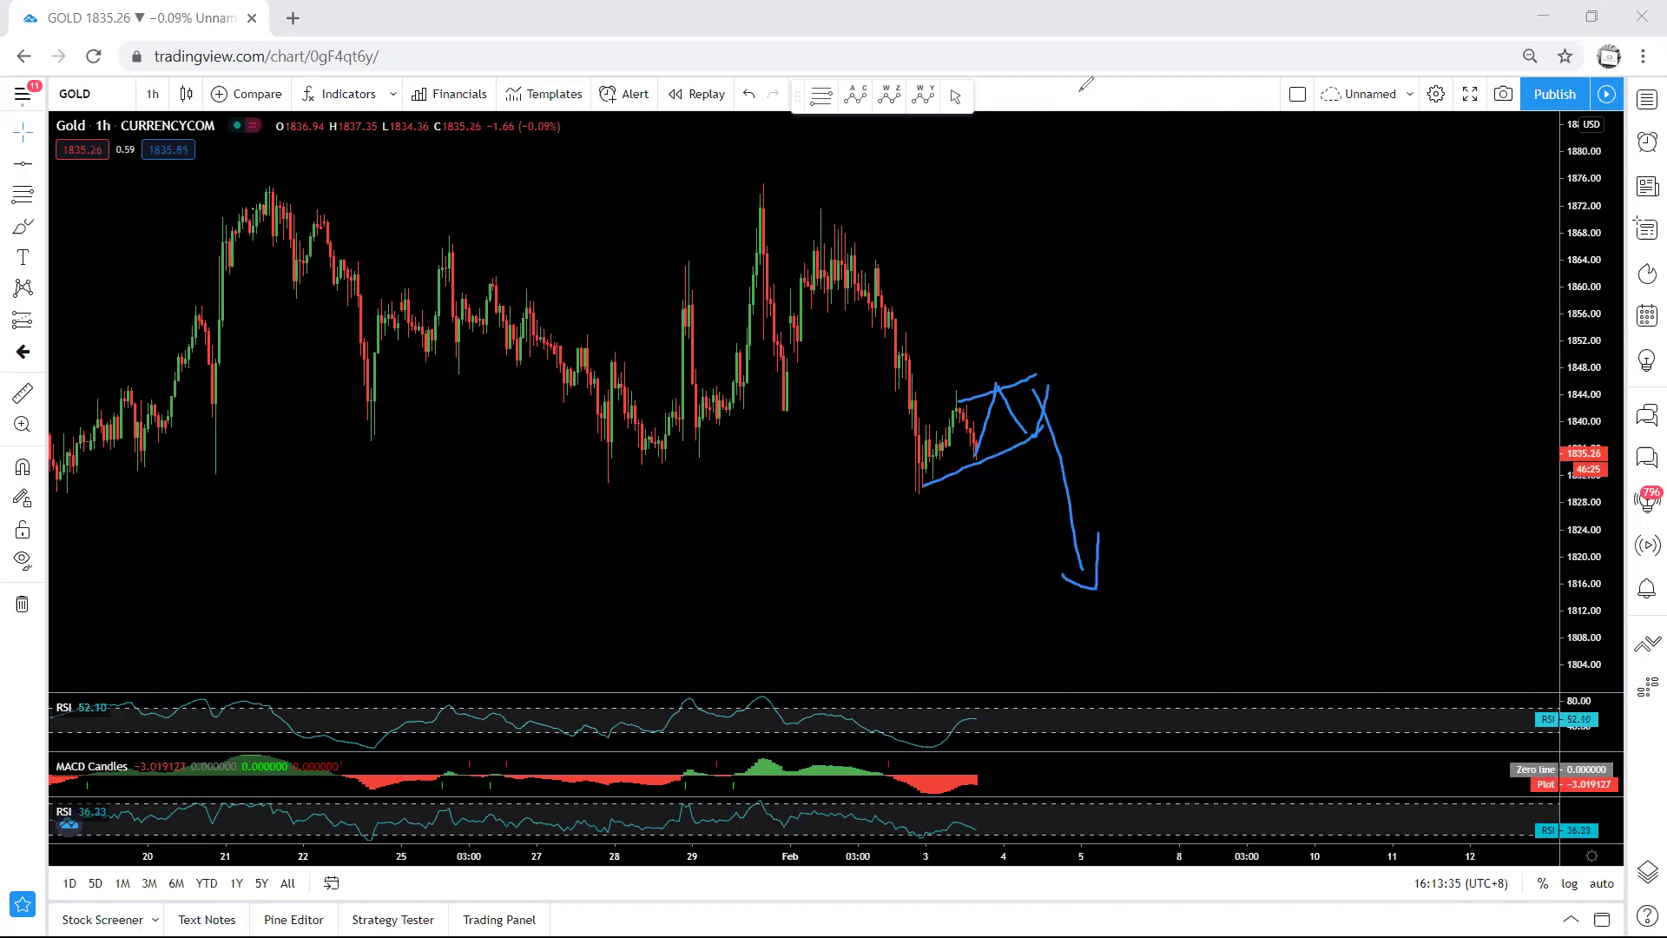
pyautogui.press('e')
# Sketch a bounce-and-drop arrow to about 1814, replace it with a direct drop arrow to about 1811, and erase that.
pyautogui.moveTo(973, 459)
pyautogui.mouseDown()
pyautogui.moveTo(992, 389)
pyautogui.moveTo(1054, 598)
pyautogui.moveTo(1033, 576)
pyautogui.mouseUp()
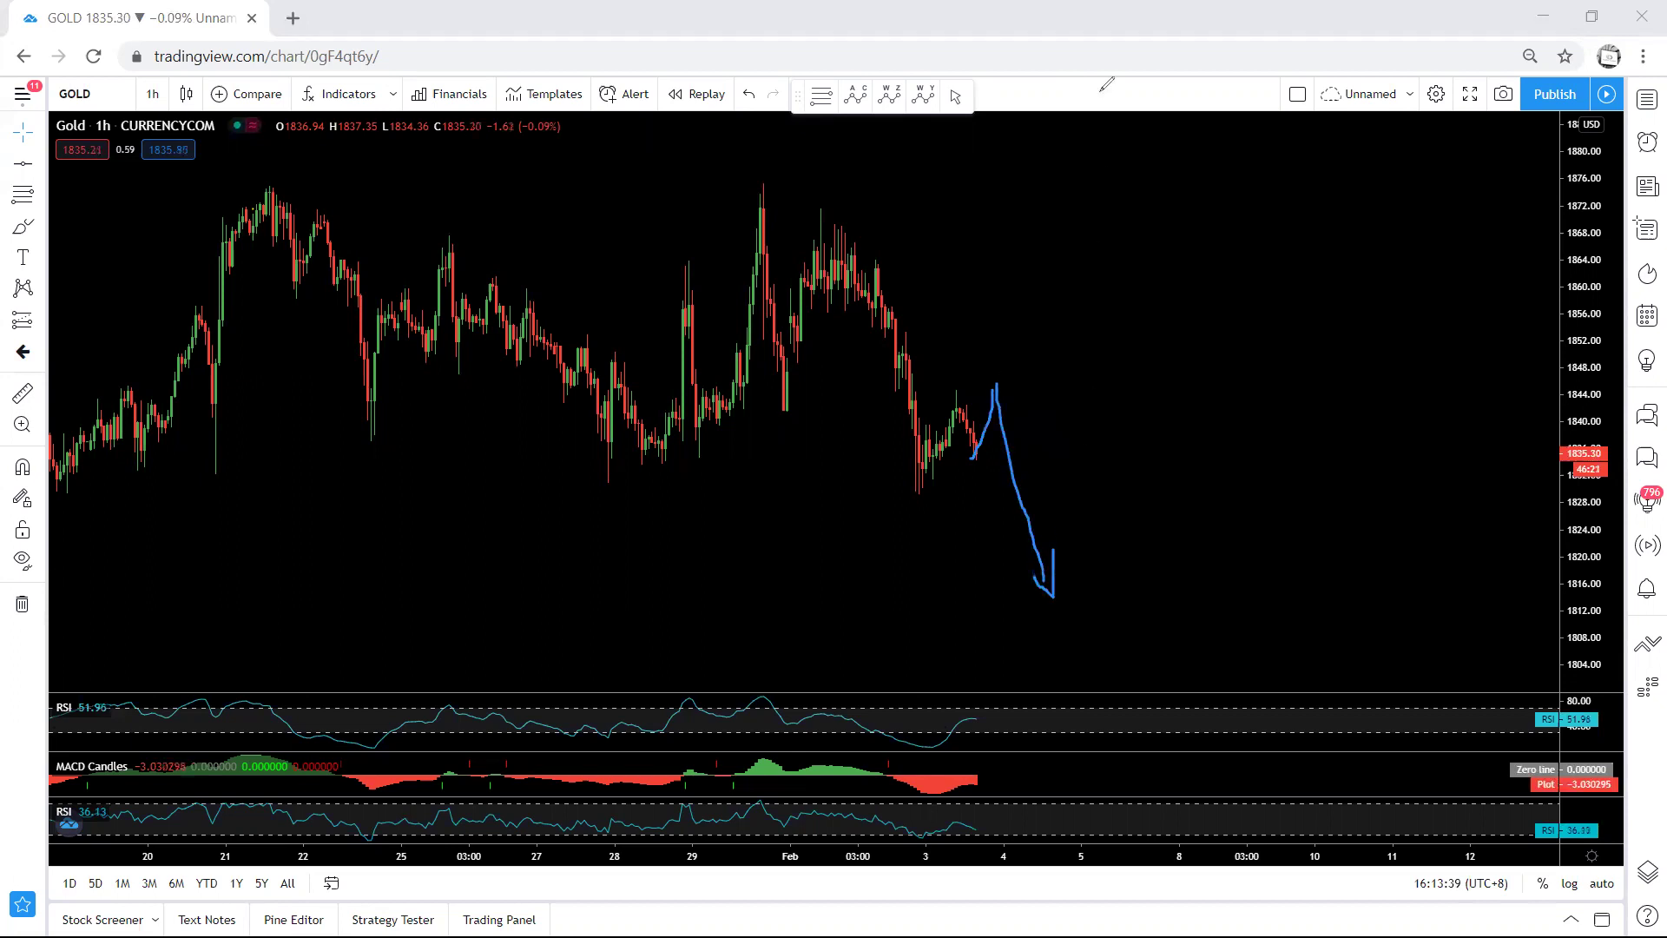
pyautogui.press('e')
pyautogui.moveTo(961, 410)
pyautogui.mouseDown()
pyautogui.moveTo(991, 590)
pyautogui.moveTo(972, 595)
pyautogui.mouseUp()
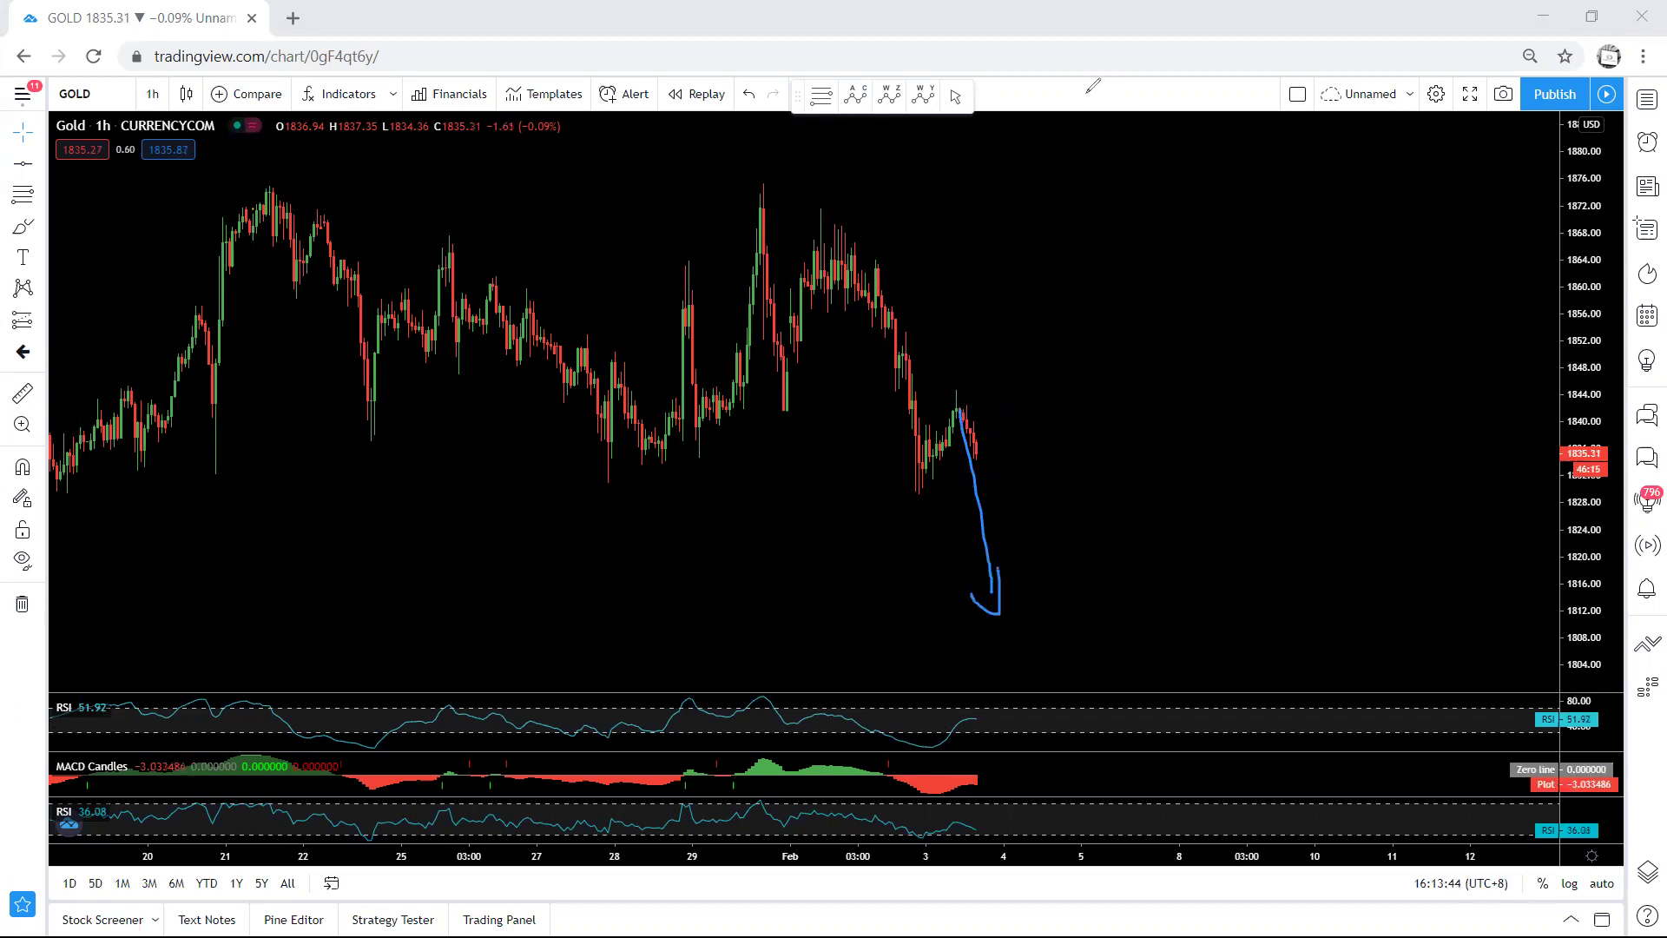
pyautogui.press('e')
# Sketch a rising channel with its lower boundary circled, a zigzag inside and a drop arrow to about 1807, and clear everything.
pyautogui.moveTo(979, 486)
pyautogui.mouseDown()
pyautogui.moveTo(964, 457)
pyautogui.moveTo(986, 495)
pyautogui.moveTo(985, 393)
pyautogui.moveTo(1018, 446)
pyautogui.moveTo(1034, 383)
pyautogui.moveTo(917, 415)
pyautogui.mouseUp()
pyautogui.moveTo(1031, 441); pyautogui.dragTo(927, 495)
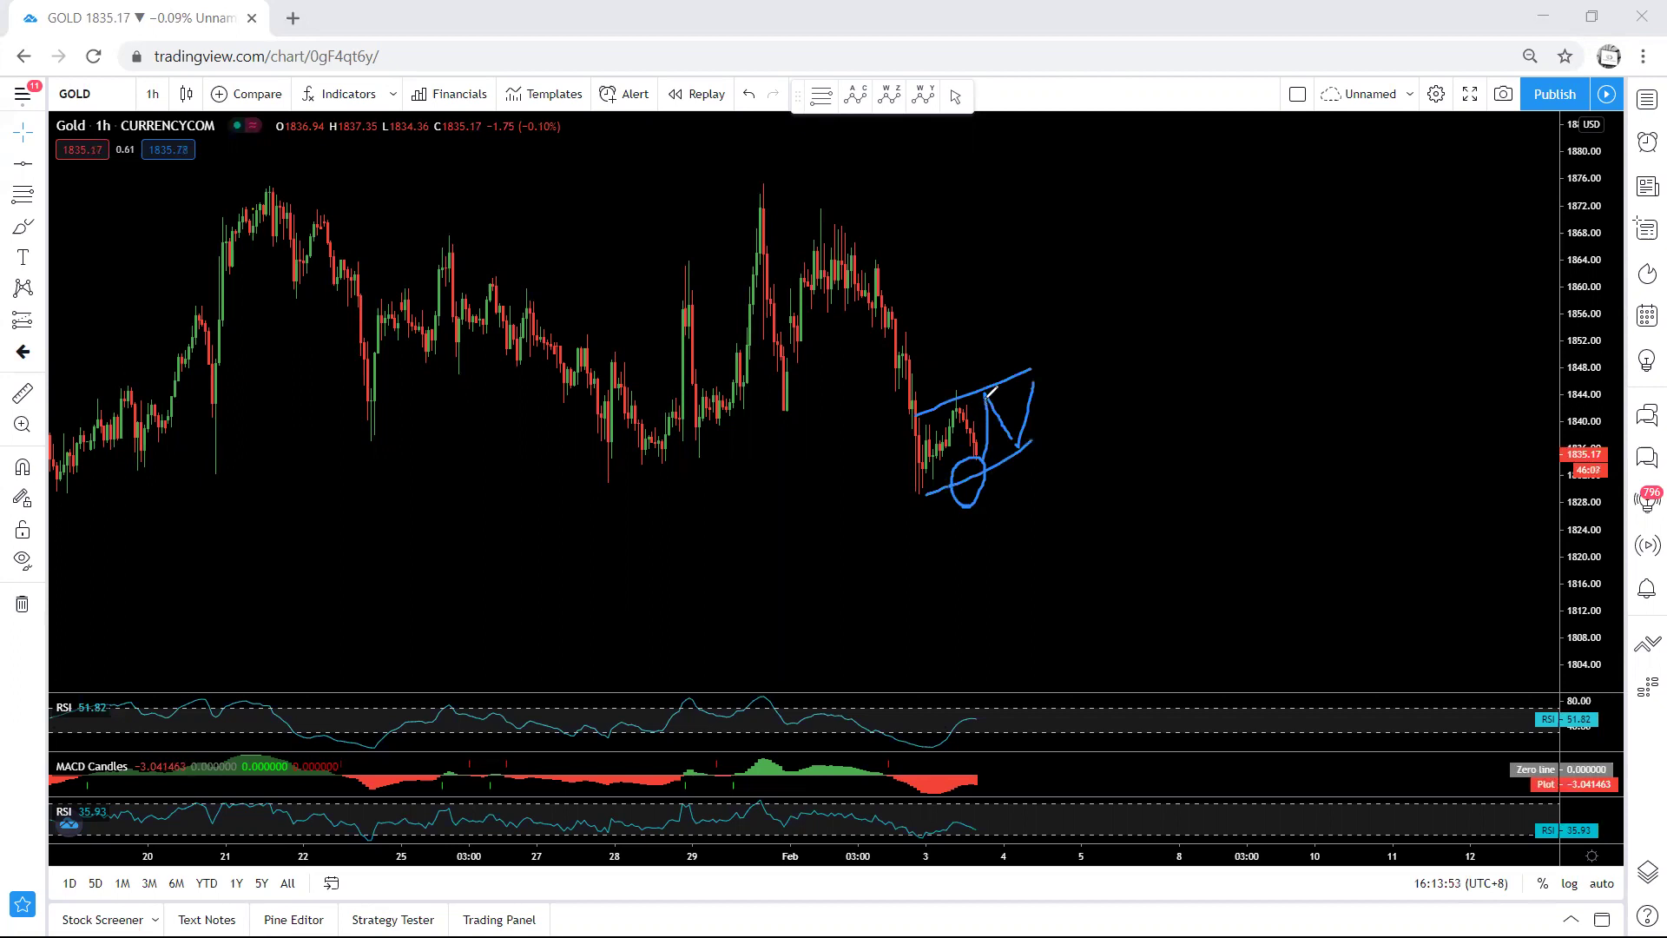
pyautogui.moveTo(990, 396); pyautogui.dragTo(1086, 642)
pyautogui.moveTo(1105, 591)
pyautogui.mouseDown()
pyautogui.moveTo(1109, 655)
pyautogui.moveTo(1047, 618)
pyautogui.mouseUp()
pyautogui.press('Escape')
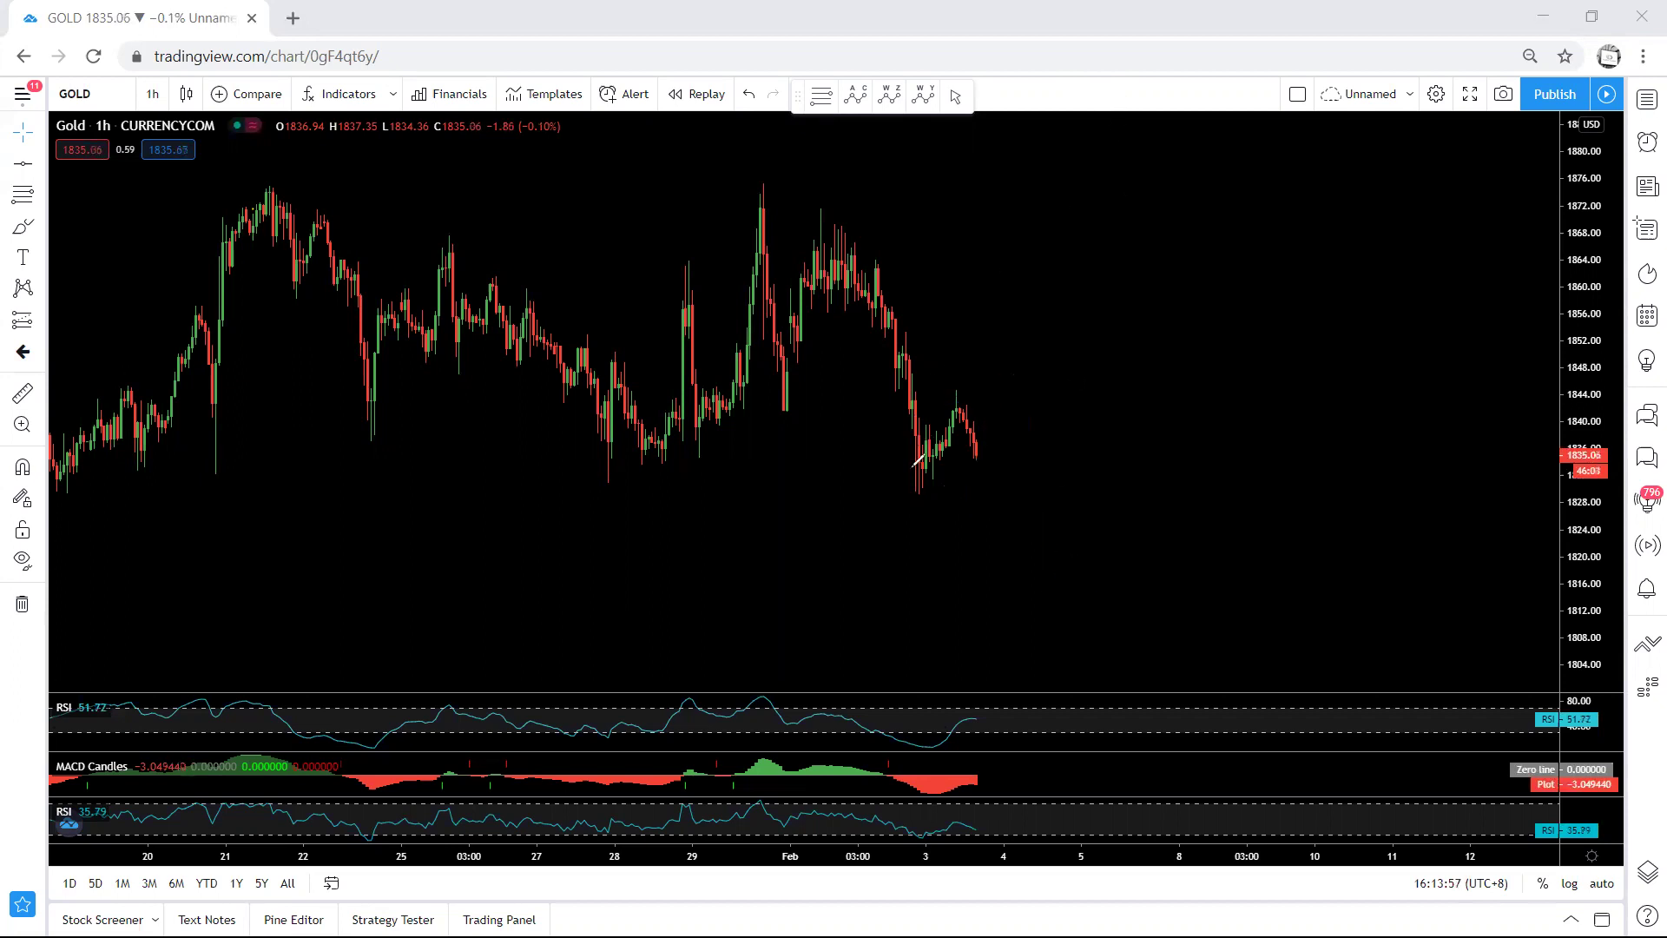
# Switch the gold chart to the one-day interval and fit the August-to-February trendline pattern in view.
pyautogui.click(152, 93)
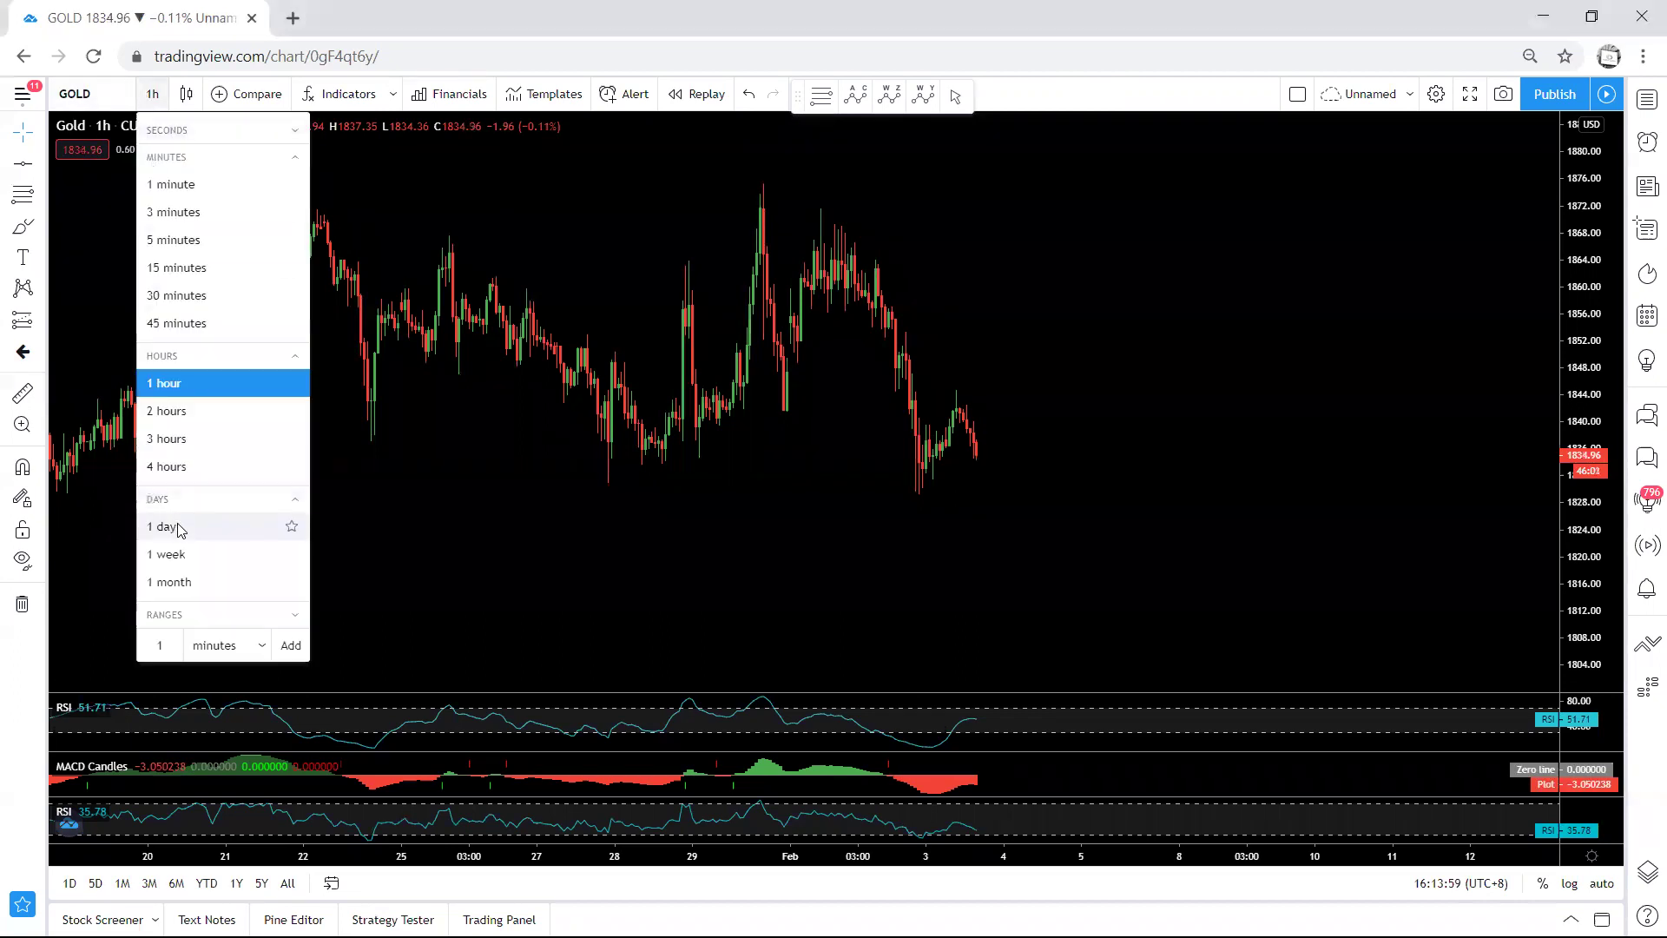
pyautogui.click(175, 526)
pyautogui.moveTo(1599, 240); pyautogui.dragTo(1599, 288)
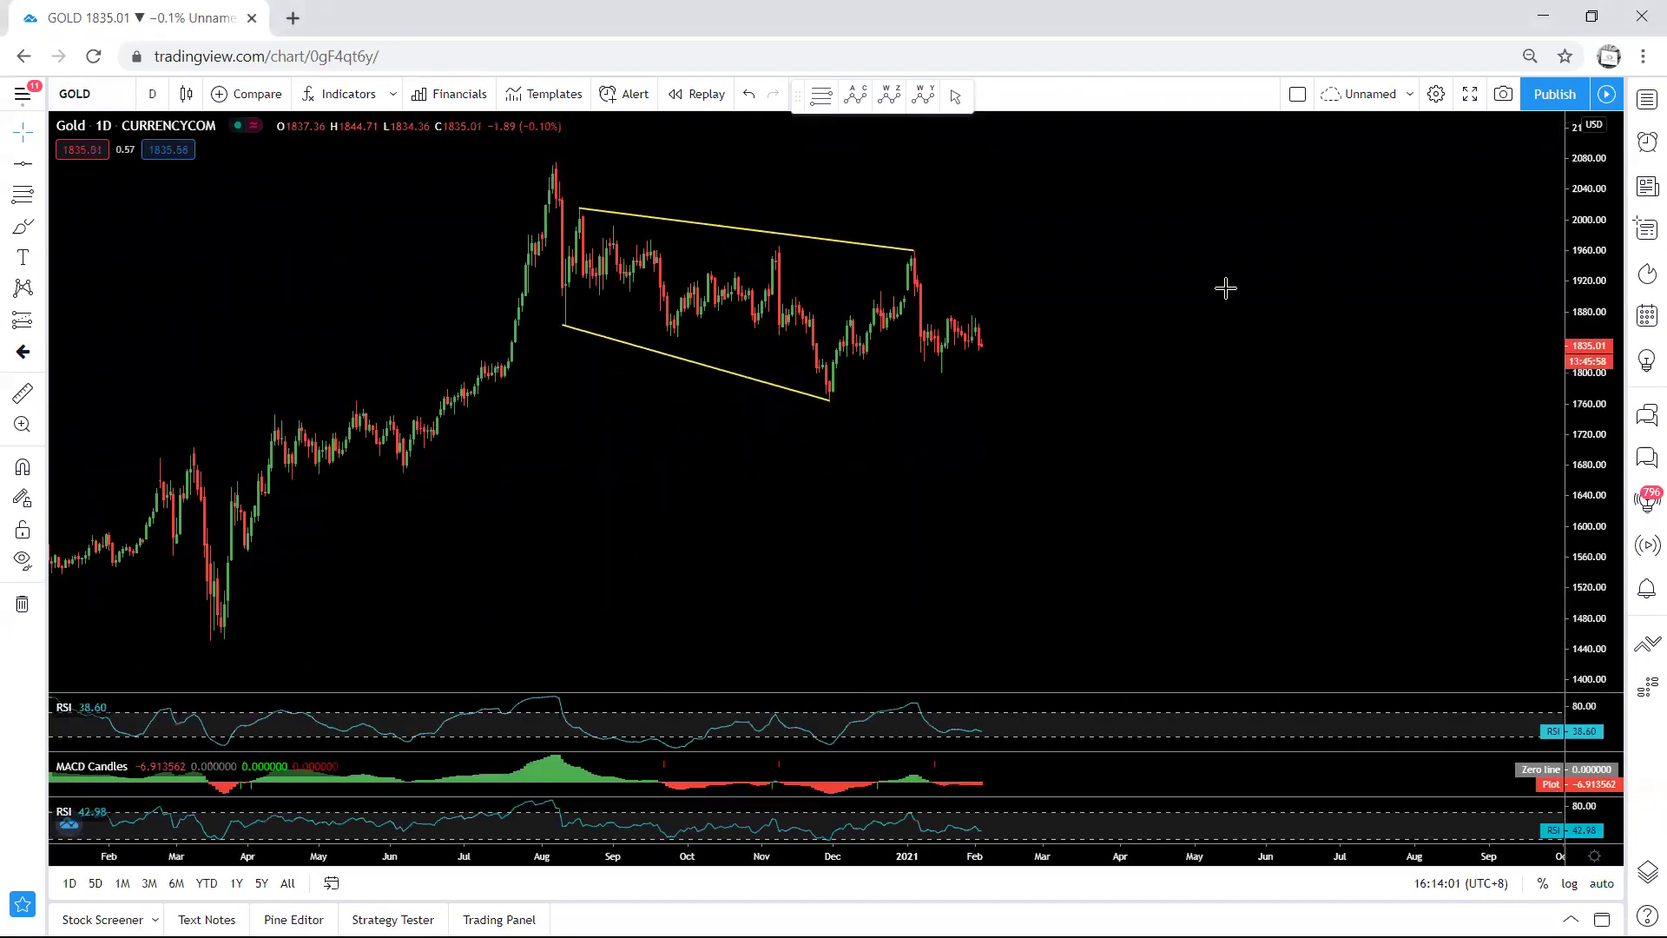
pyautogui.moveTo(867, 191); pyautogui.dragTo(877, 202)
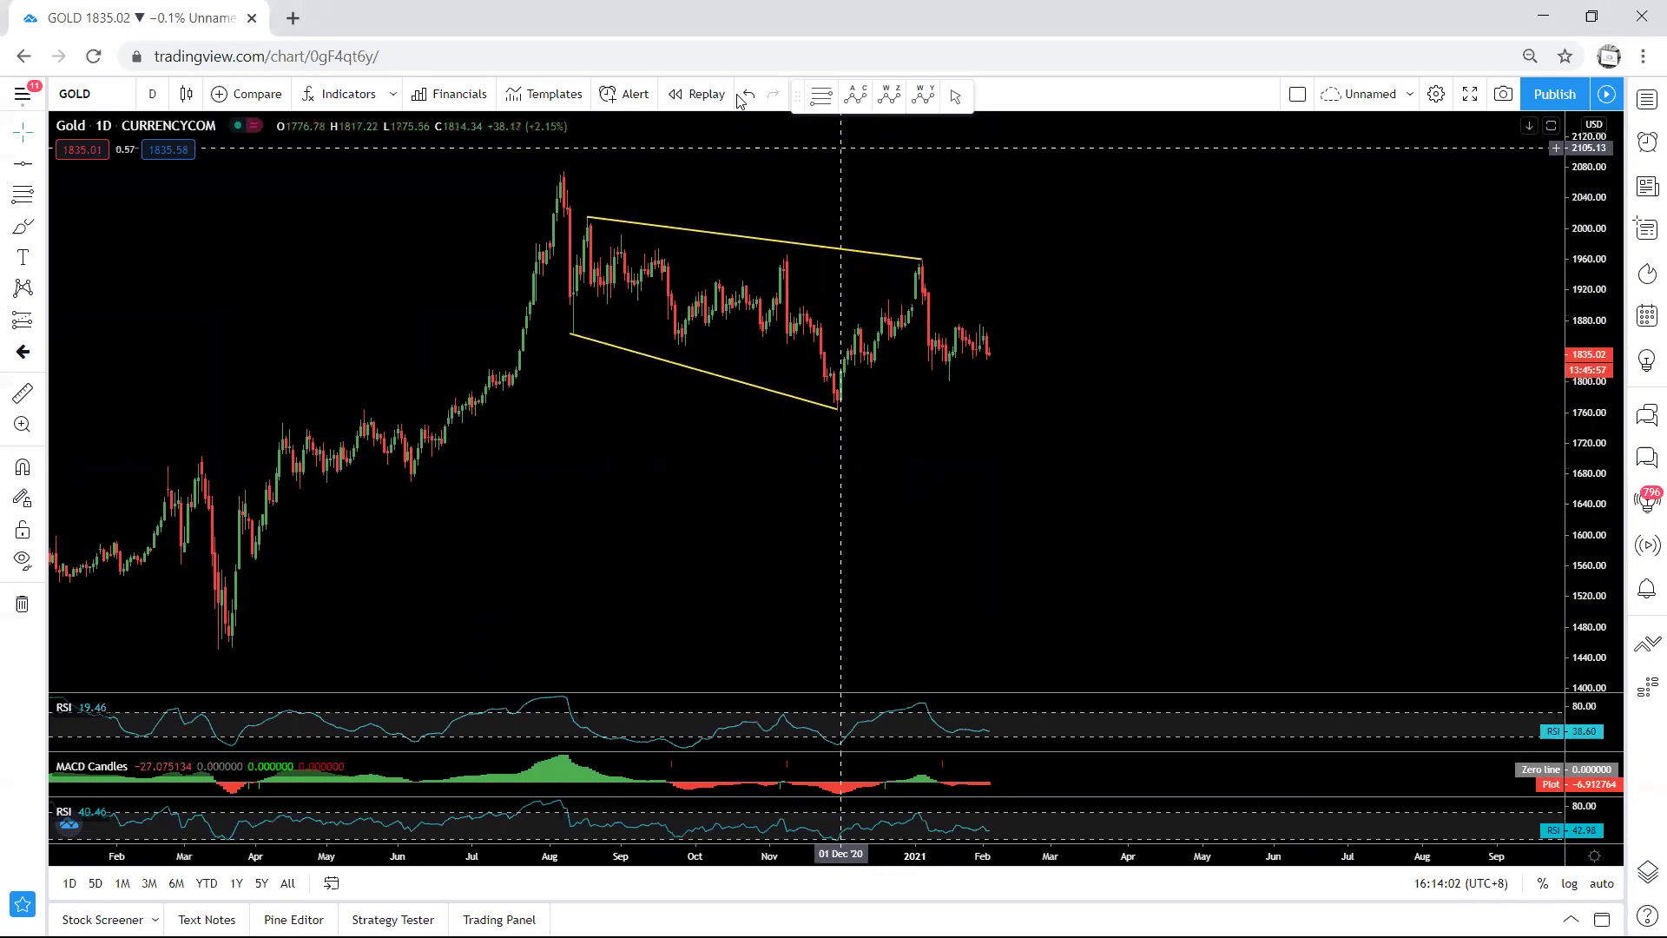
# Circle the latest daily consolidation, sketch a drop from it to the lower trendline's end level, and clear the marks.
pyautogui.moveTo(926, 360)
pyautogui.mouseDown()
pyautogui.moveTo(975, 313)
pyautogui.moveTo(931, 328)
pyautogui.moveTo(929, 358)
pyautogui.moveTo(1009, 413)
pyautogui.moveTo(979, 424)
pyautogui.mouseUp()
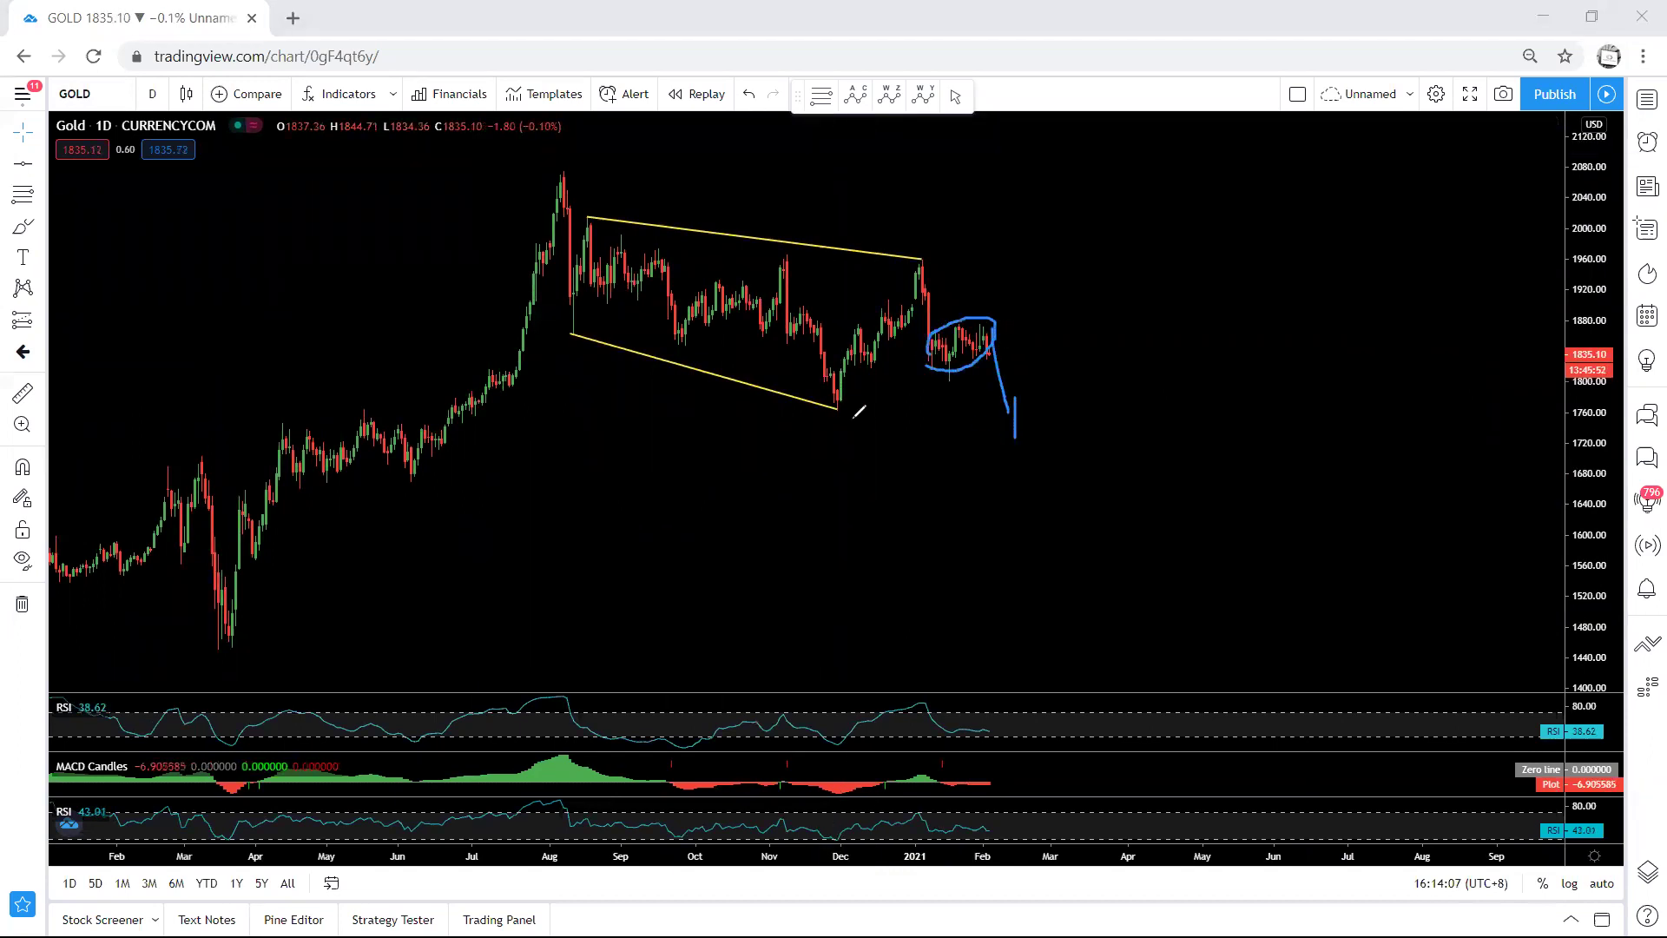
pyautogui.moveTo(806, 412); pyautogui.dragTo(938, 406)
pyautogui.moveTo(1100, 403); pyautogui.dragTo(937, 405)
pyautogui.moveTo(808, 412); pyautogui.dragTo(966, 414)
pyautogui.press('Escape')
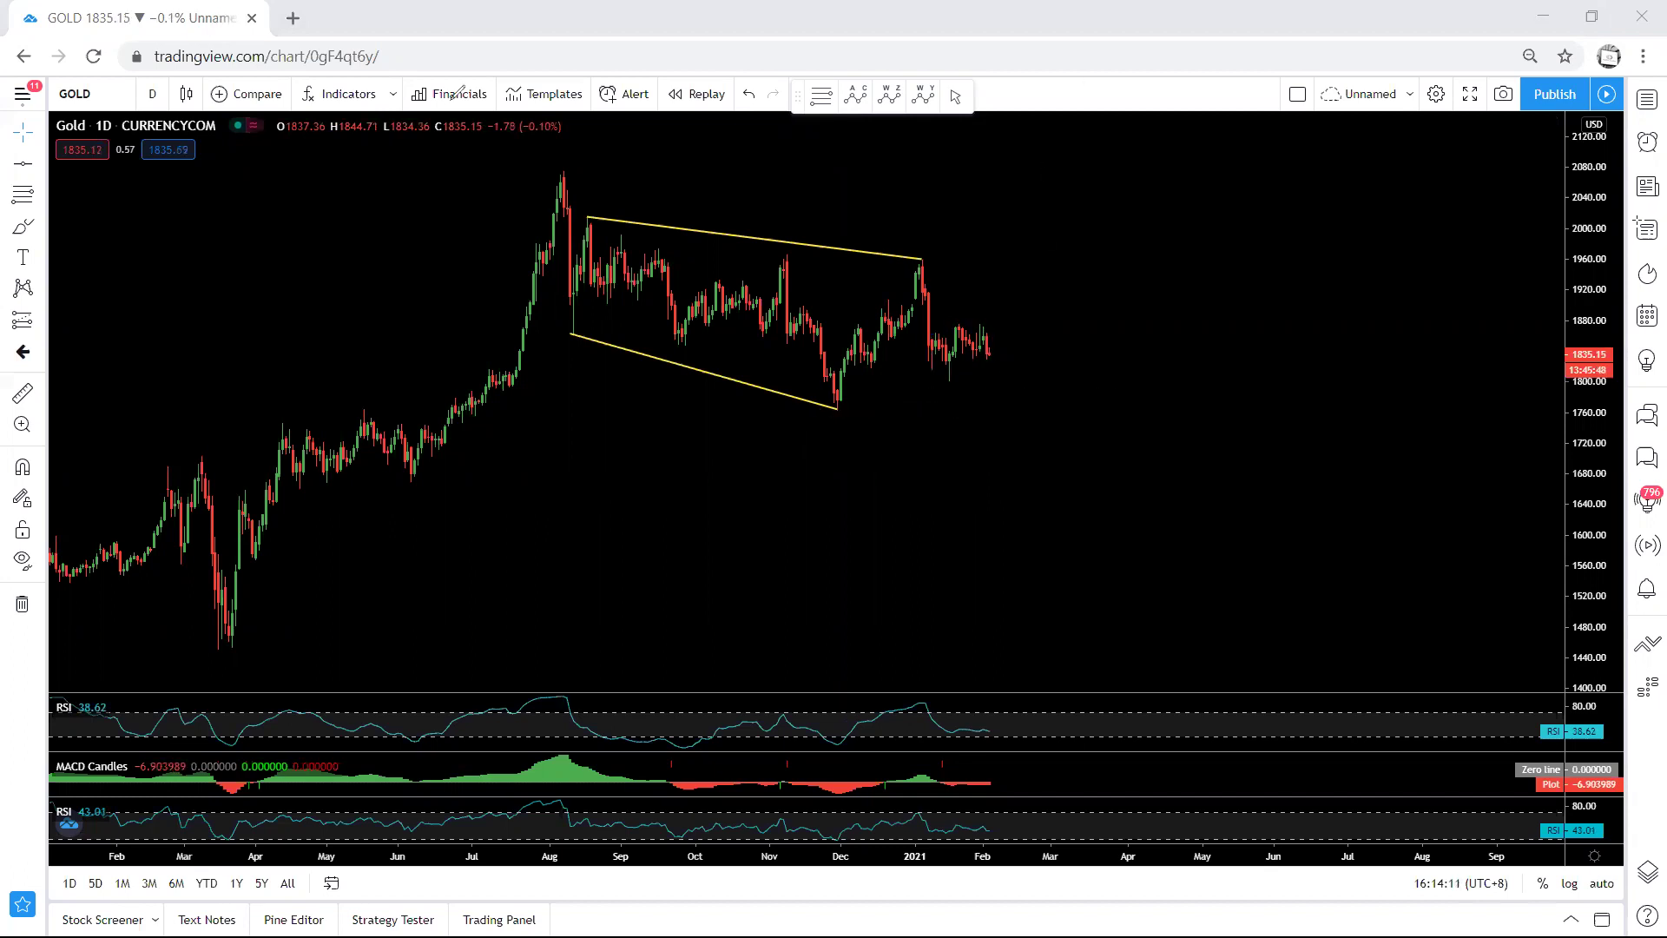
# Place a horizontal line at 1762.90 on the low at the lower trendline's end and delete it.
pyautogui.click(23, 164)
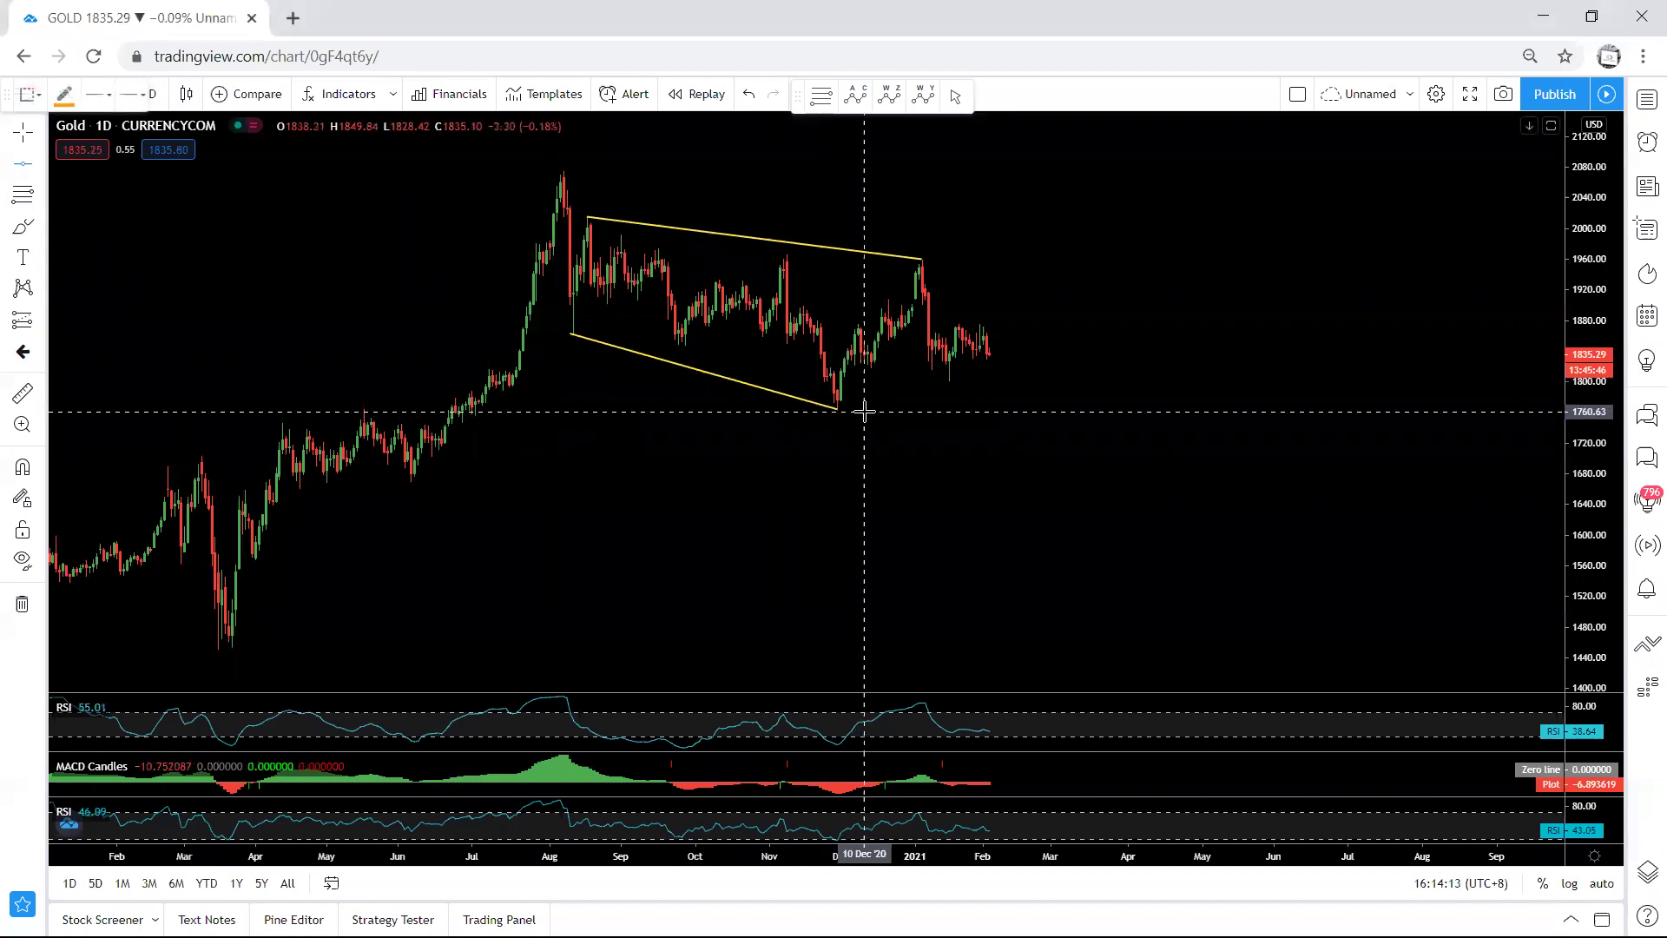
pyautogui.click(868, 409)
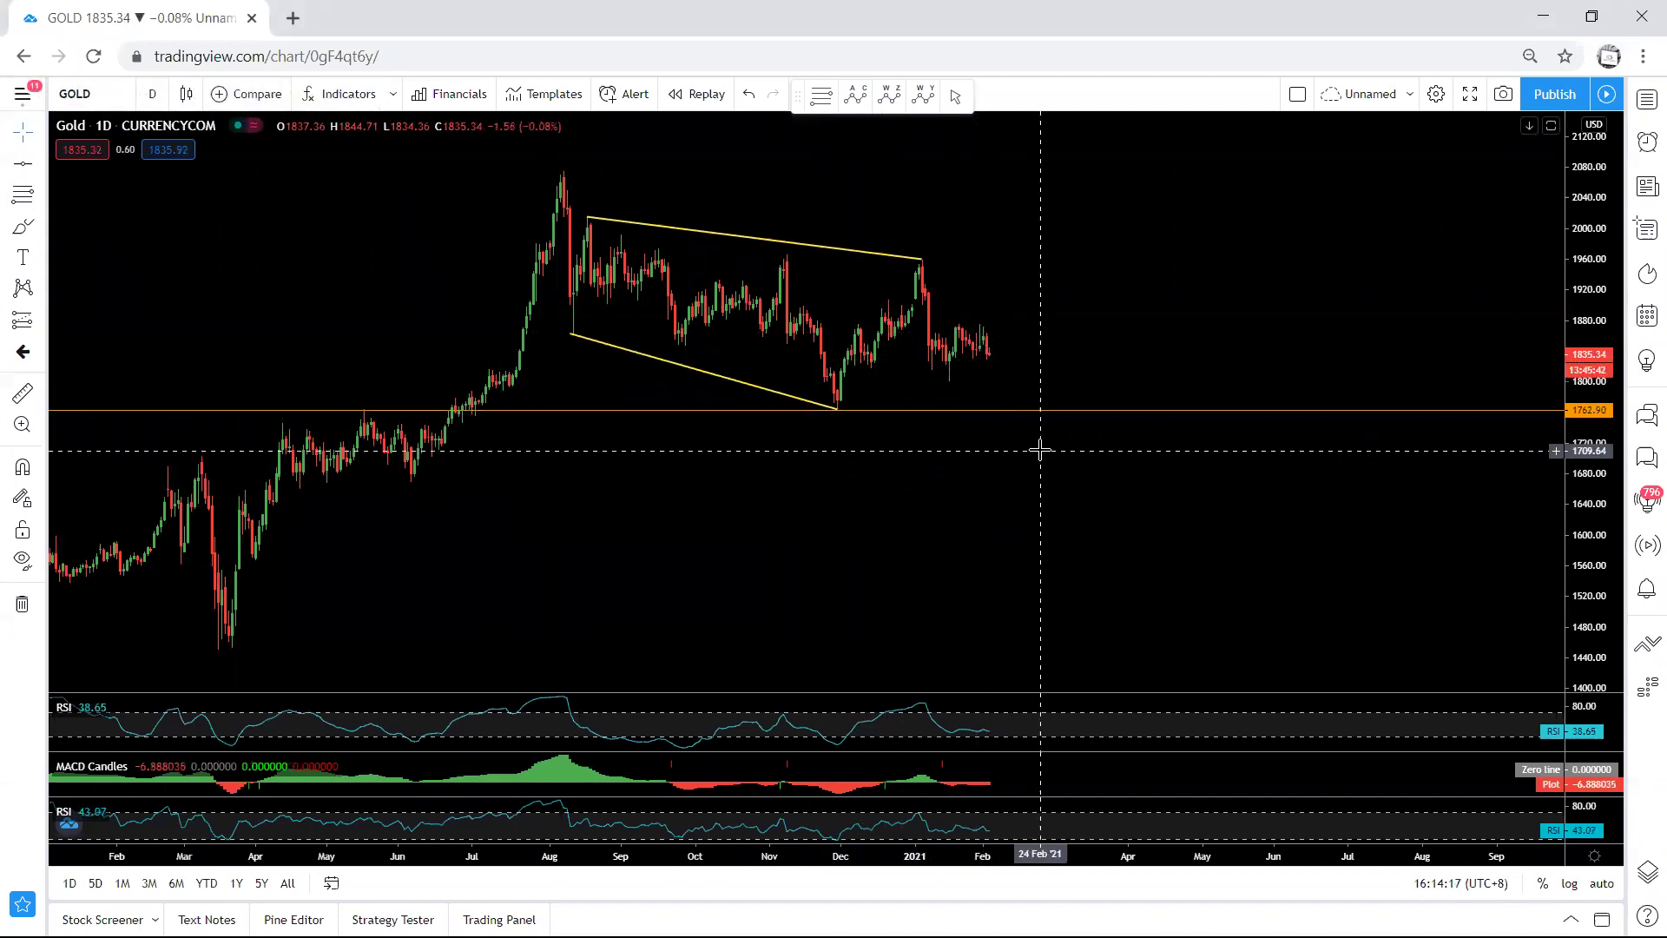
pyautogui.click(1012, 413)
pyautogui.press('Delete')
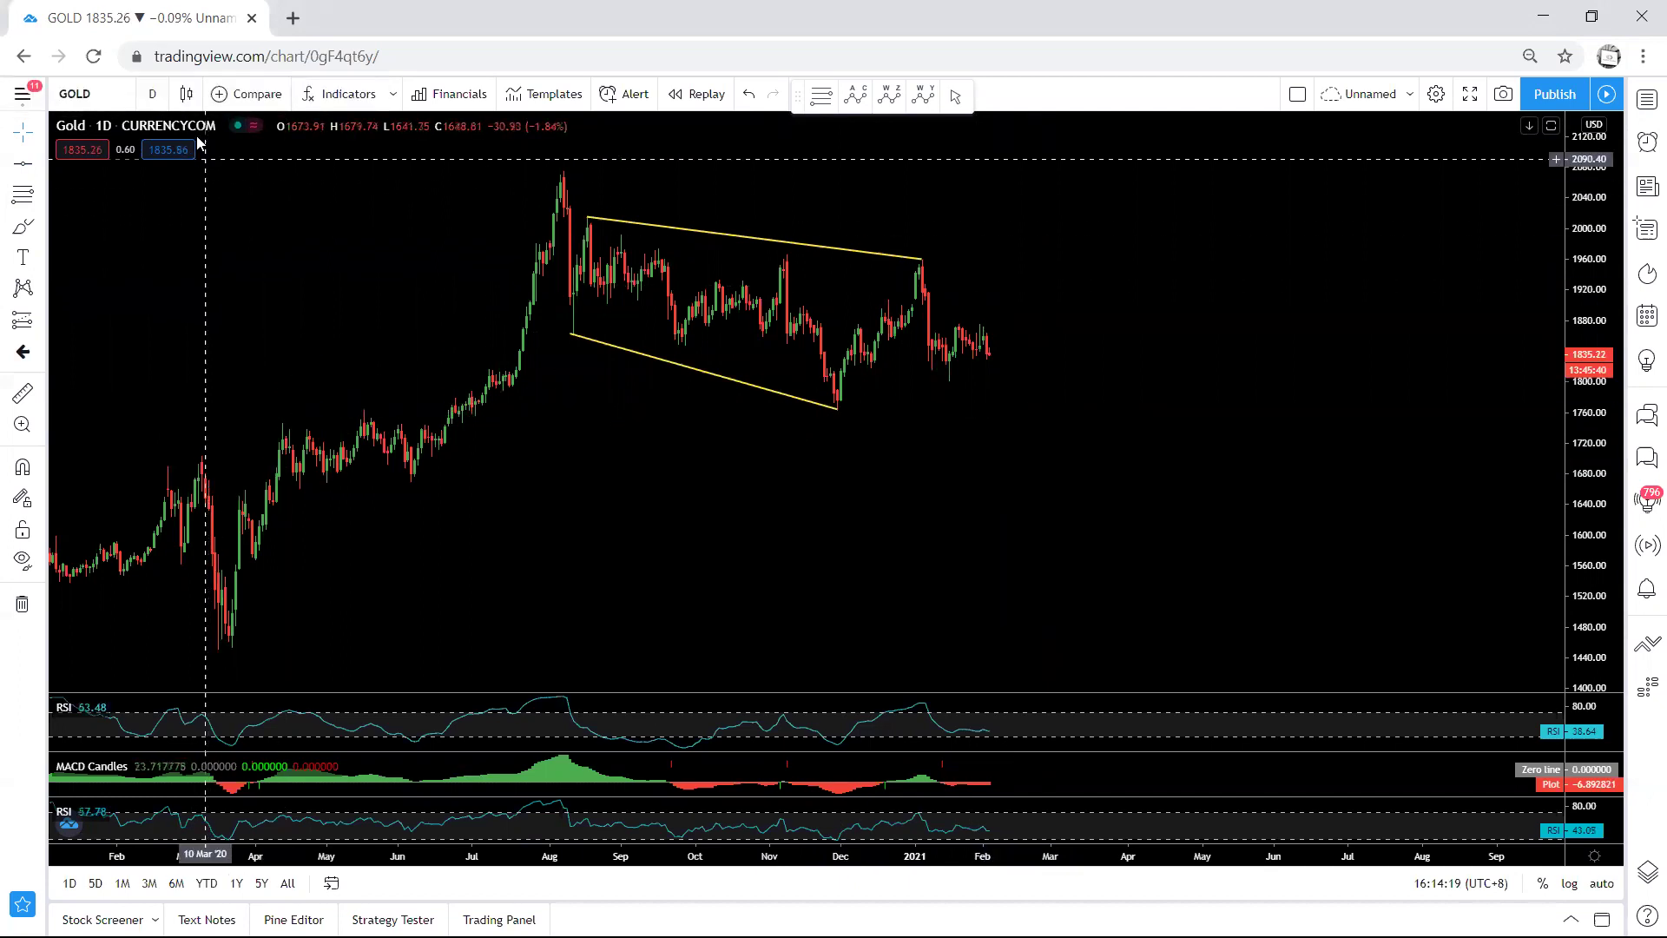
# Switch the chart to the four-hour interval, circle the latest low with an arrow pointing to it, and clear the marks.
pyautogui.click(152, 93)
pyautogui.click(156, 464)
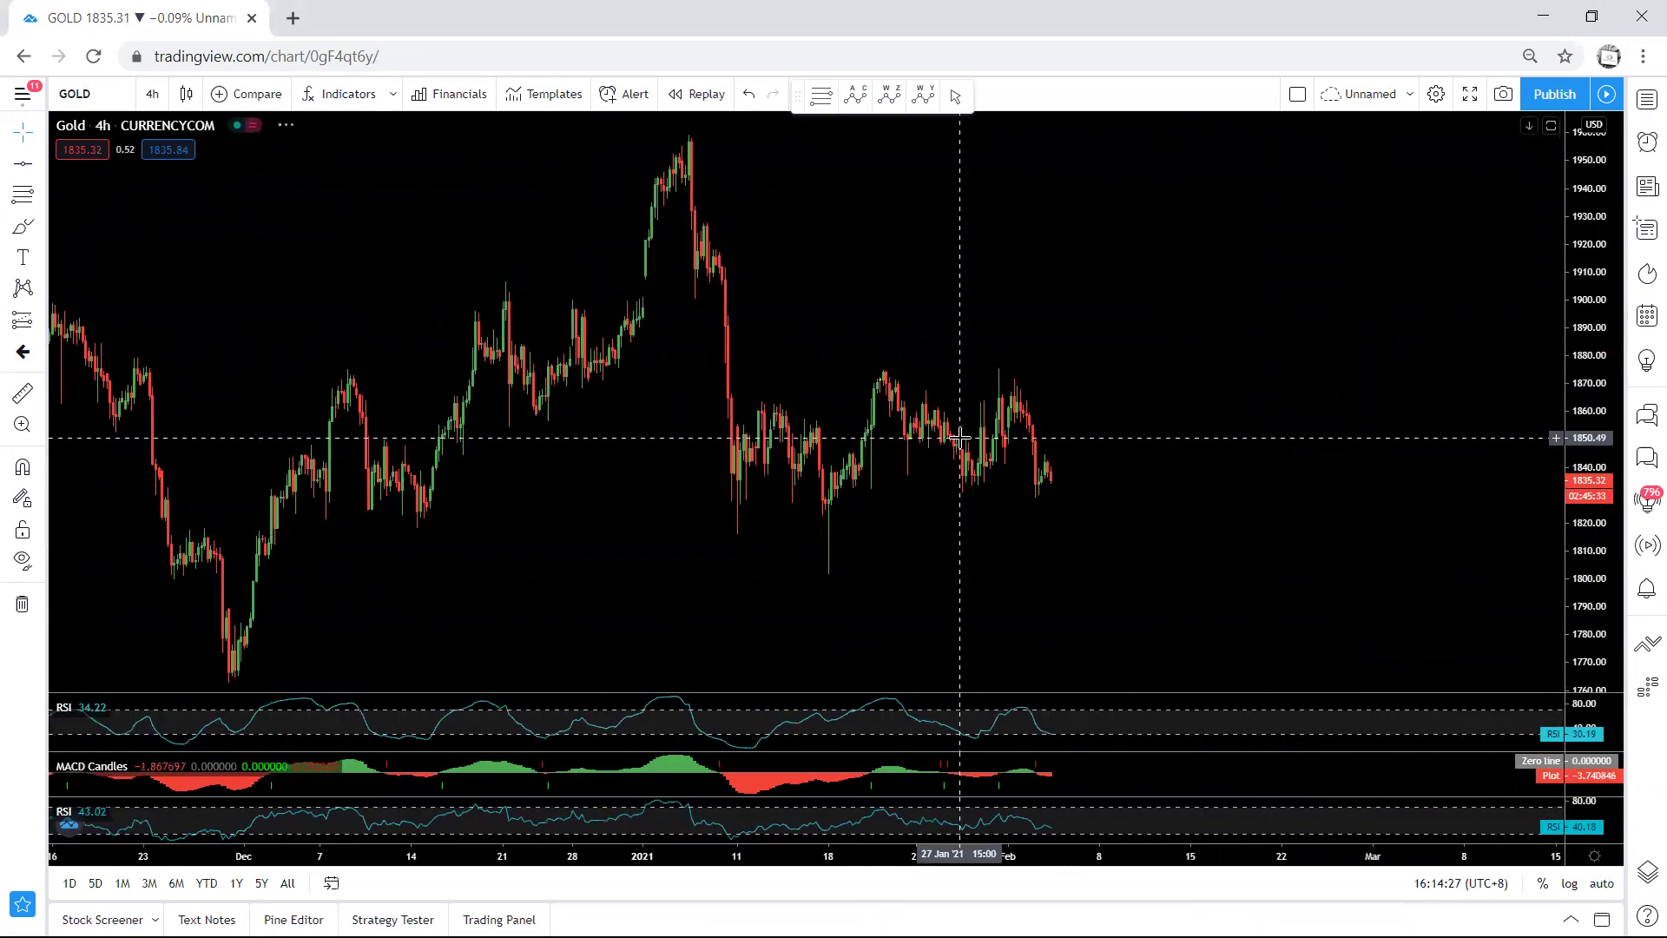
pyautogui.moveTo(1021, 506)
pyautogui.mouseDown()
pyautogui.moveTo(1042, 490)
pyautogui.moveTo(1045, 447)
pyautogui.moveTo(1030, 502)
pyautogui.mouseUp()
pyautogui.moveTo(1167, 451)
pyautogui.mouseDown()
pyautogui.moveTo(1052, 470)
pyautogui.moveTo(1077, 485)
pyautogui.mouseUp()
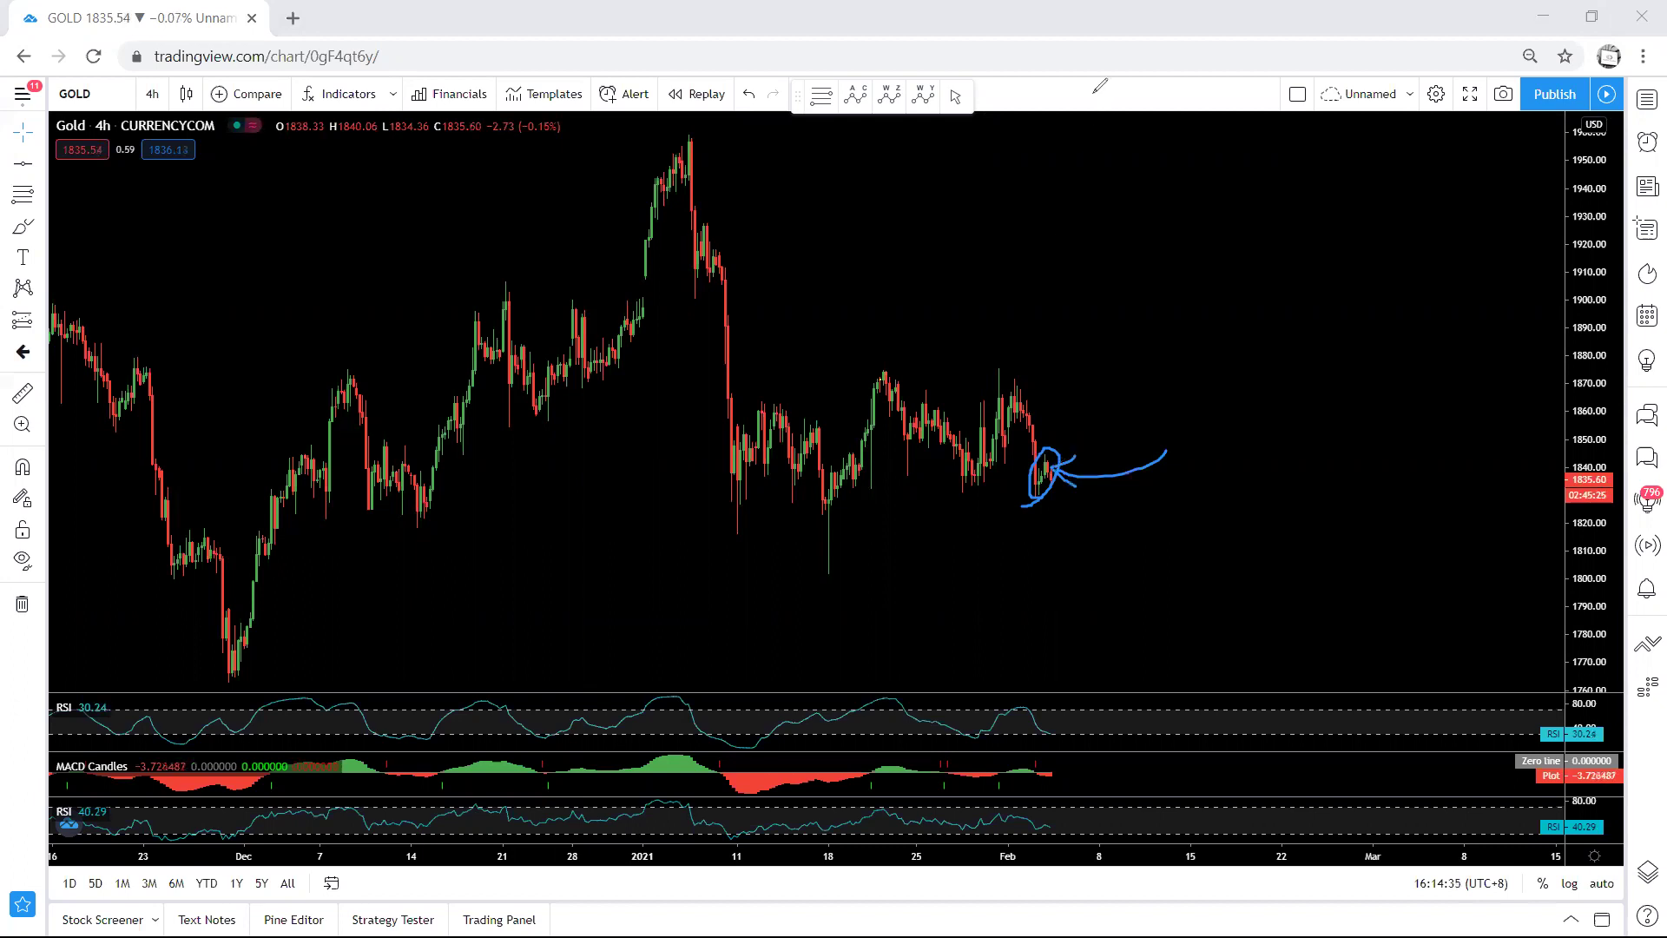
pyautogui.press('Escape')
# Switch the chart to the one-hour interval, and try freehand rebound strokes and a rising arrow to about 1860, undoing each.
pyautogui.click(152, 94)
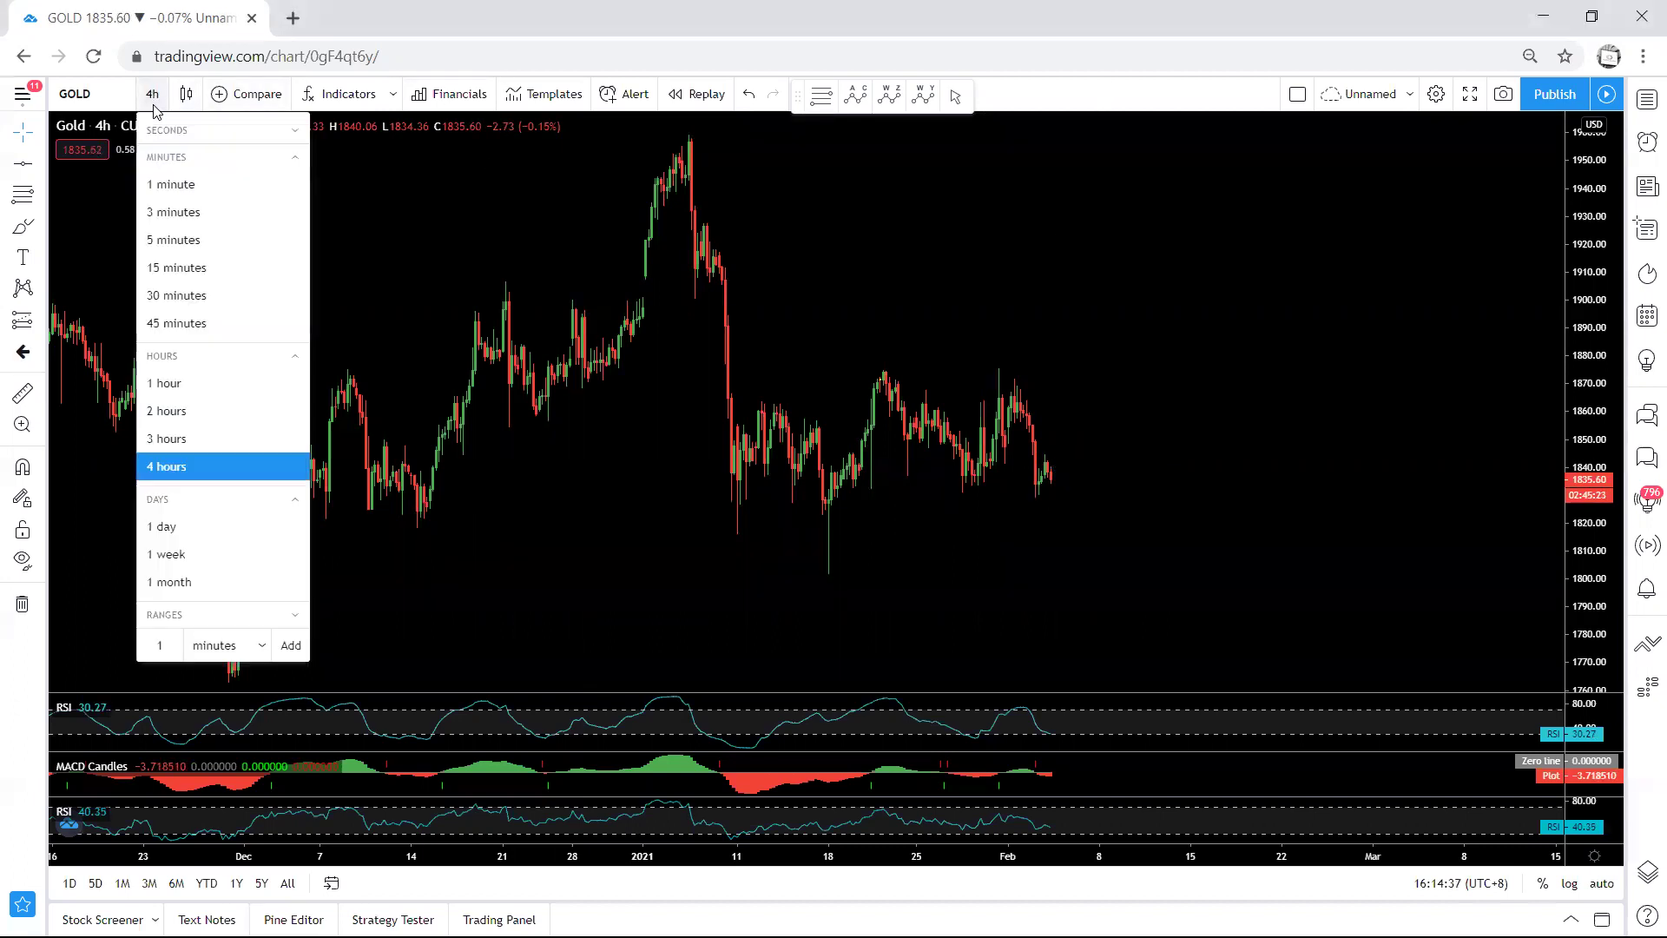
pyautogui.click(178, 383)
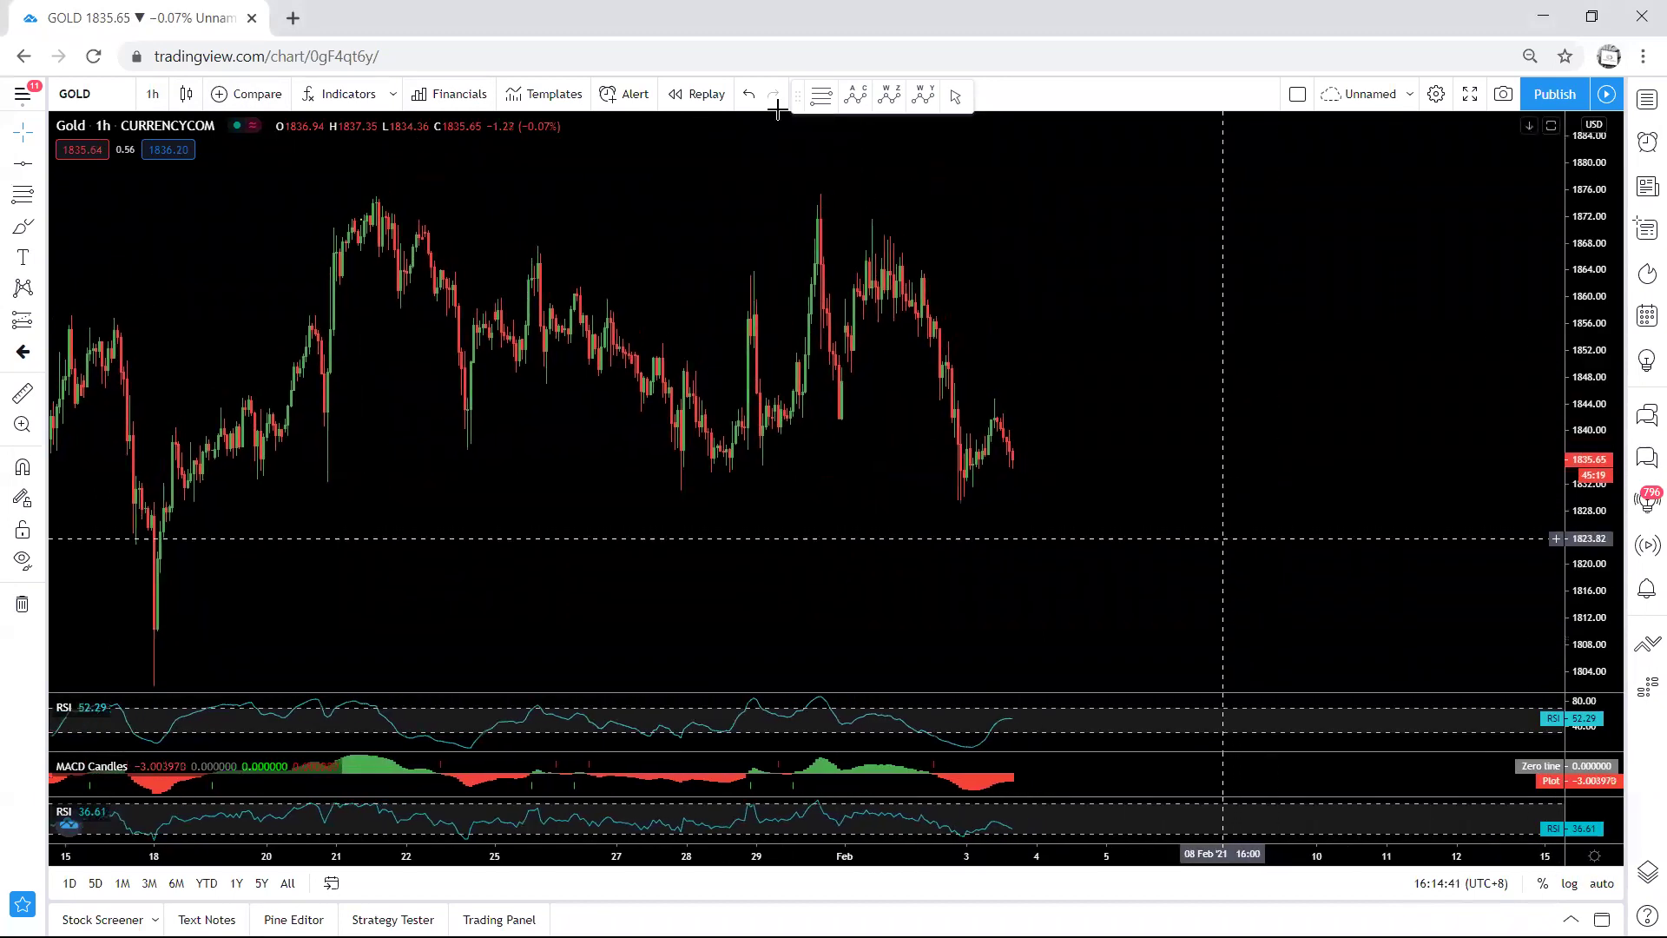
pyautogui.moveTo(934, 511); pyautogui.dragTo(1021, 403)
pyautogui.hotkey('ctrl', 'z')
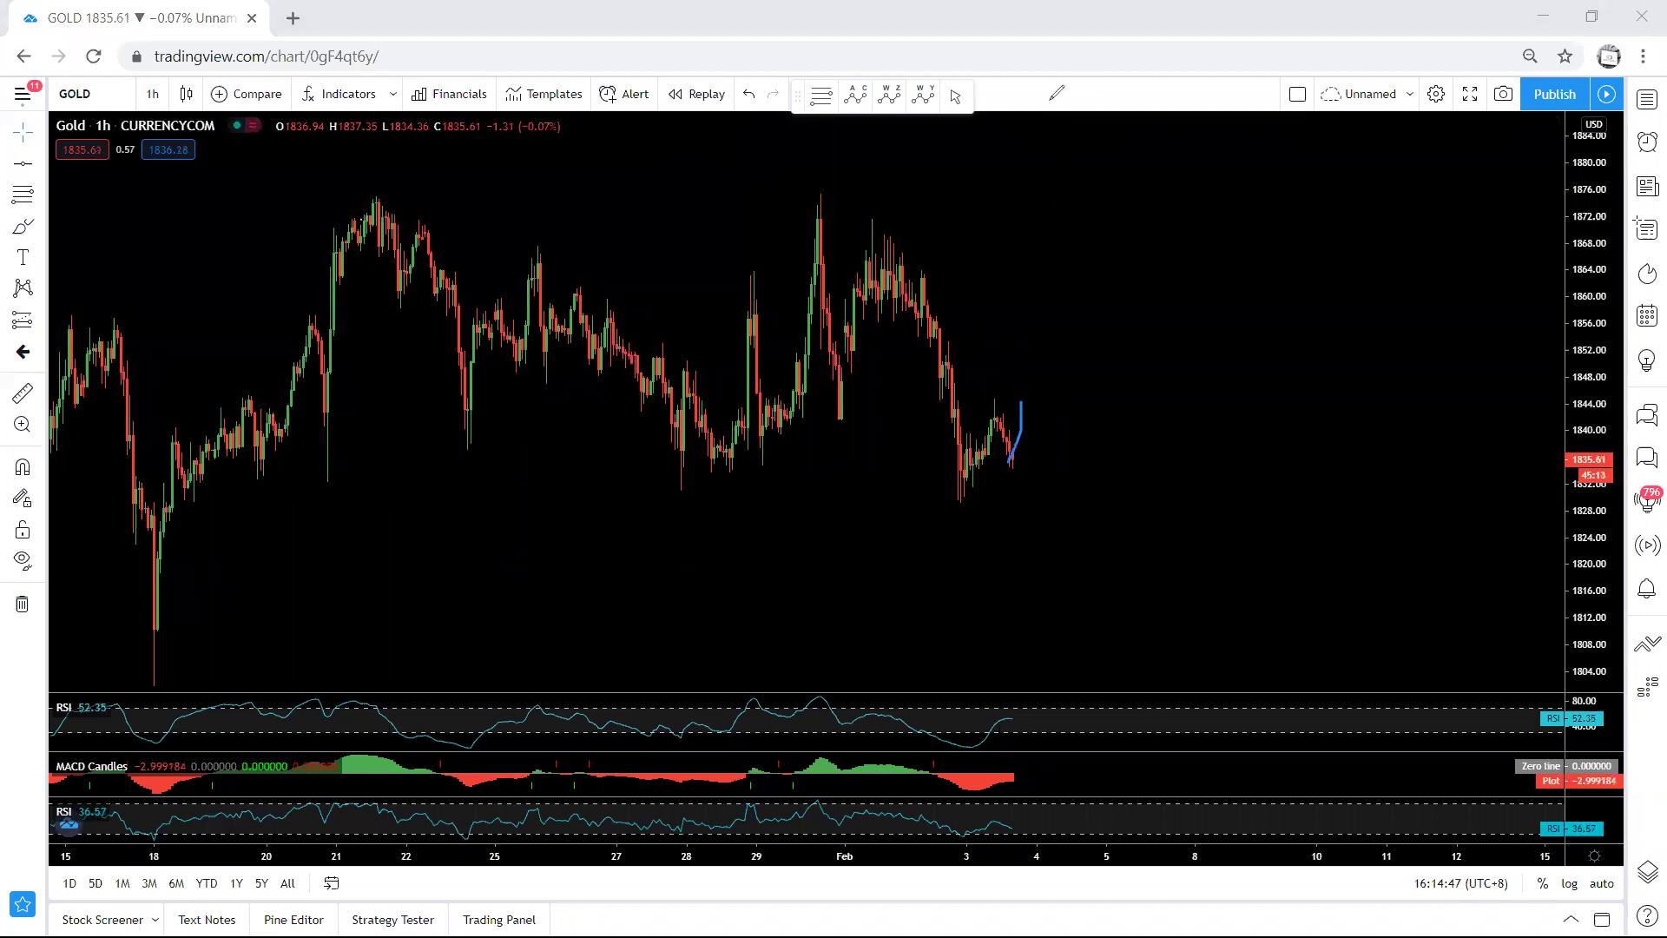
pyautogui.hotkey('ctrl', 'z')
pyautogui.moveTo(1013, 463)
pyautogui.mouseDown()
pyautogui.moveTo(1034, 298)
pyautogui.moveTo(1047, 328)
pyautogui.mouseUp()
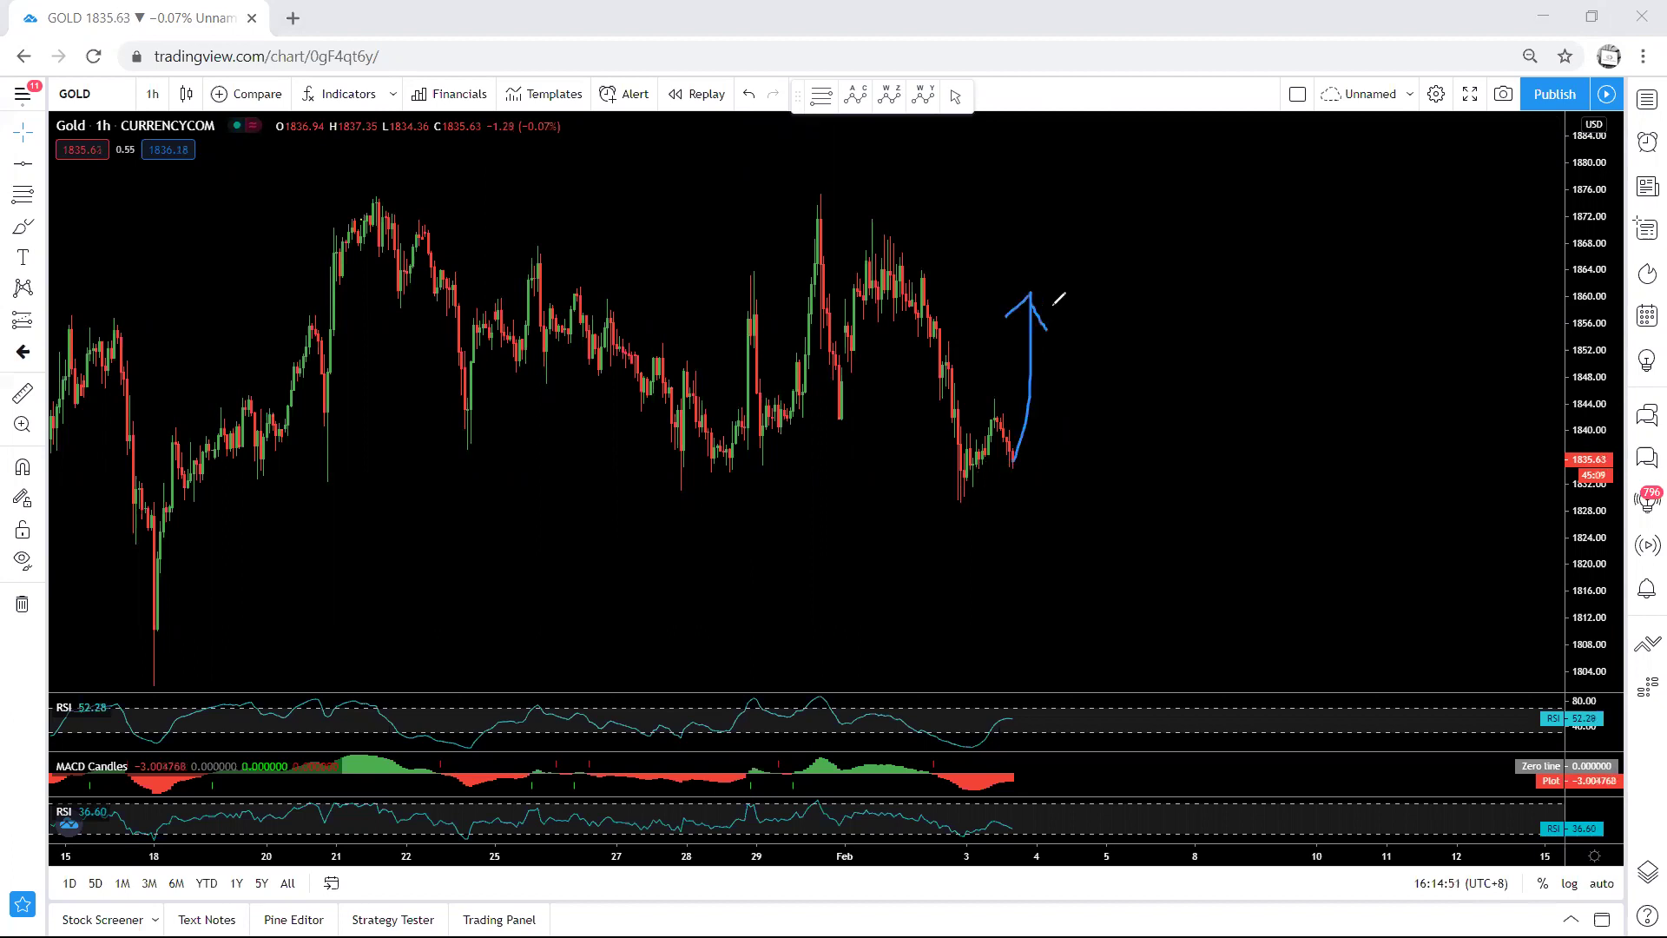
pyautogui.hotkey('ctrl', 'z')
# Sketch a rising channel from the 3 February low with a repeated zigzag between its boundaries, and erase the sketch.
pyautogui.moveTo(955, 488)
pyautogui.mouseDown()
pyautogui.moveTo(1014, 413)
pyautogui.moveTo(1070, 385)
pyautogui.moveTo(1112, 425)
pyautogui.moveTo(1112, 368)
pyautogui.mouseUp()
pyautogui.moveTo(973, 415); pyautogui.dragTo(1085, 368)
pyautogui.moveTo(1114, 425); pyautogui.dragTo(944, 502)
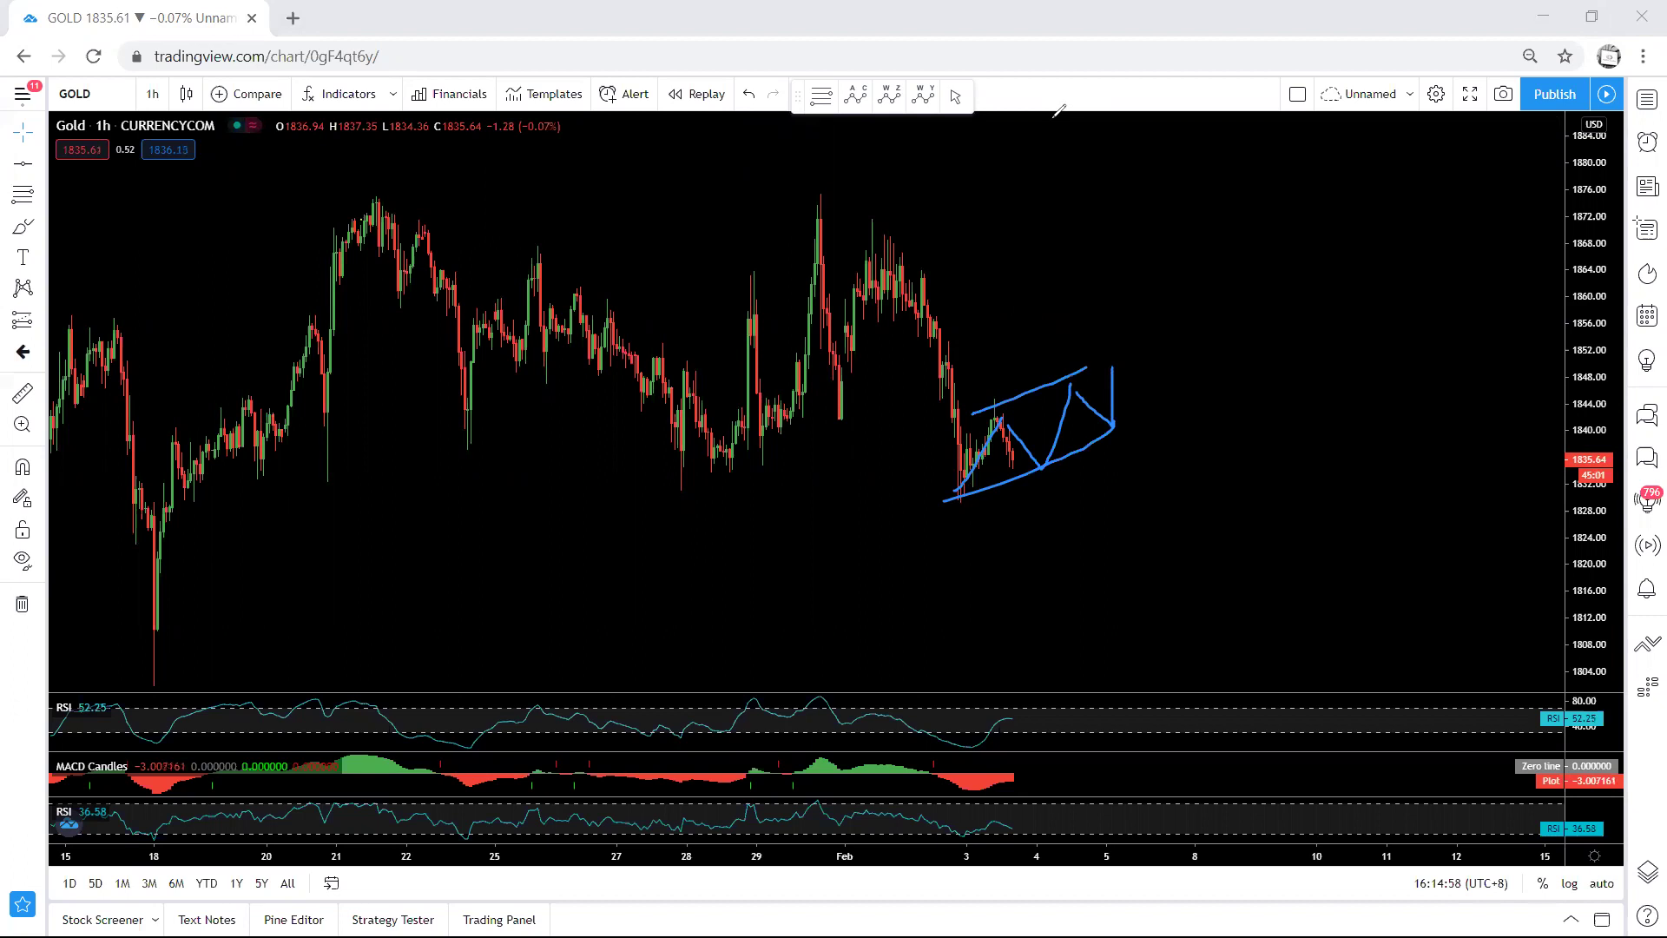
pyautogui.press('e')
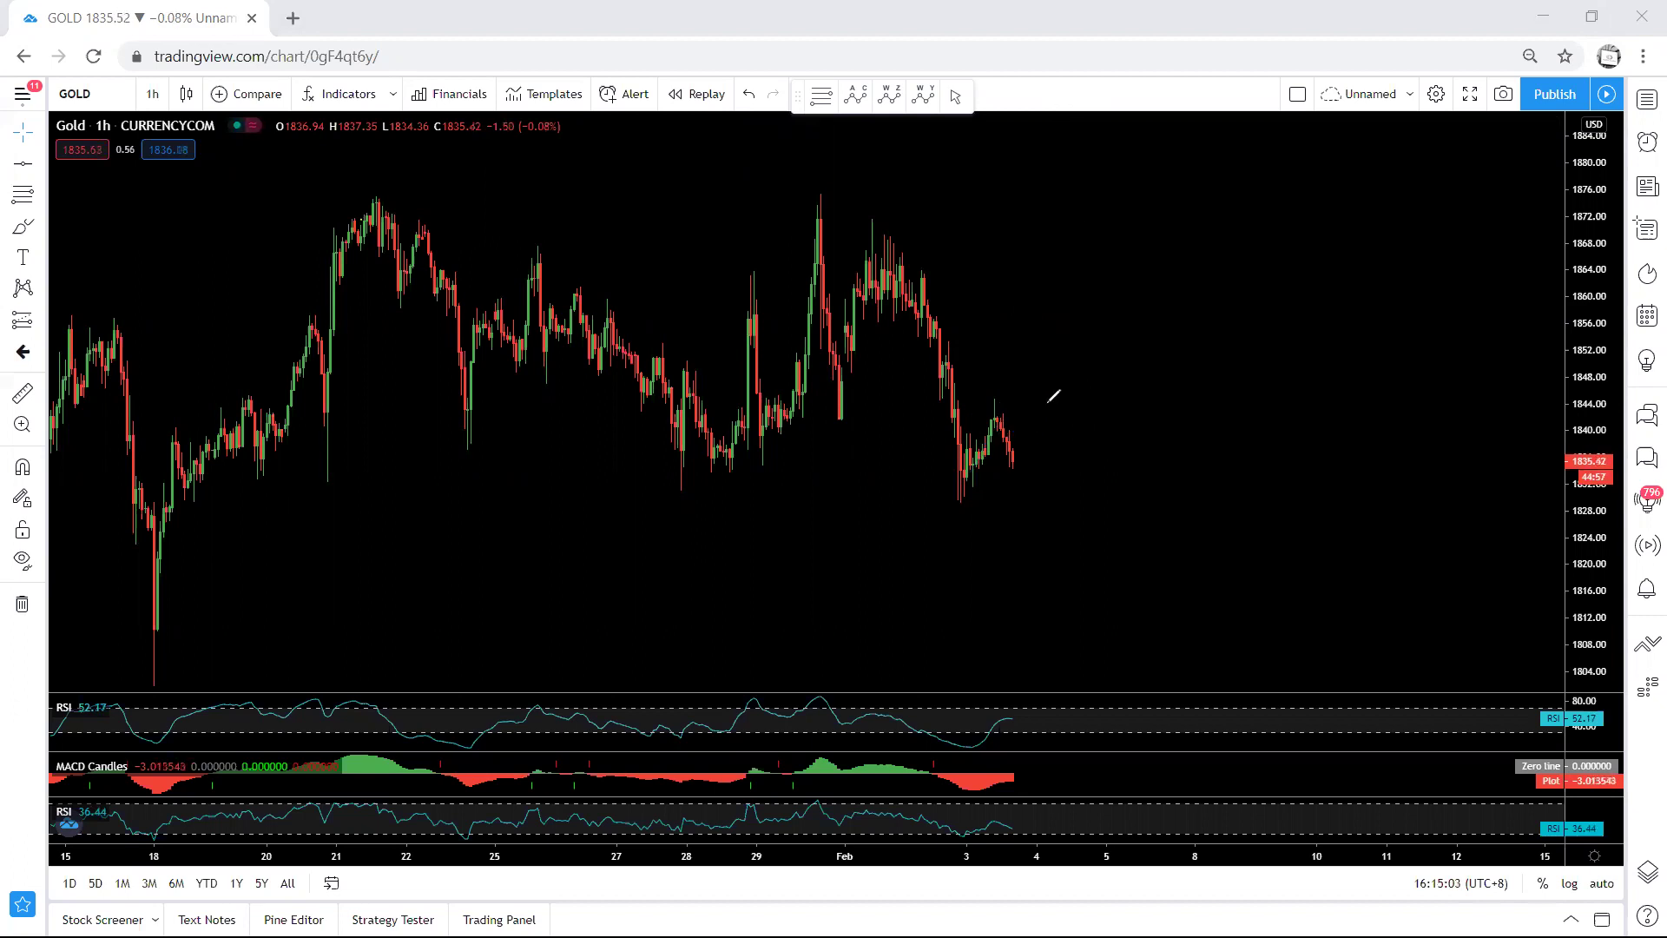
# Circle the post-drop rebound, redraw the circle with an arrow pointing to it, and clear the annotations.
pyautogui.moveTo(935, 483)
pyautogui.mouseDown()
pyautogui.moveTo(1090, 425)
pyautogui.moveTo(957, 415)
pyautogui.moveTo(946, 504)
pyautogui.mouseUp()
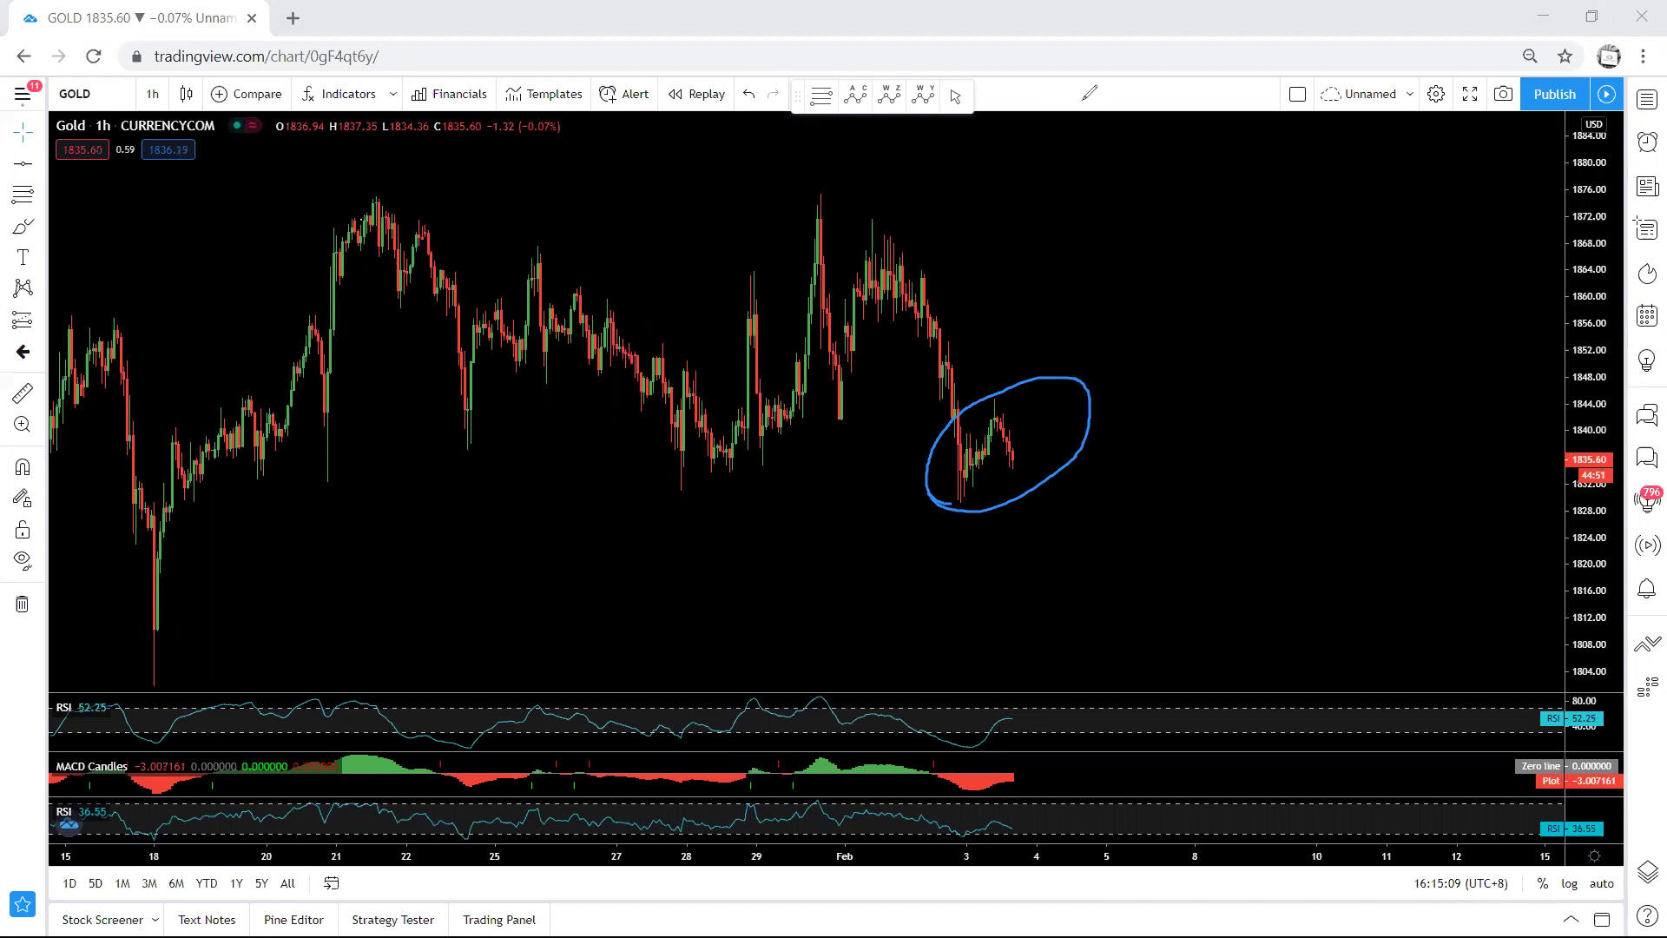
pyautogui.hotkey('ctrl', 'z')
pyautogui.moveTo(943, 514)
pyautogui.mouseDown()
pyautogui.moveTo(1003, 501)
pyautogui.moveTo(966, 408)
pyautogui.moveTo(940, 500)
pyautogui.mouseUp()
pyautogui.moveTo(1182, 406)
pyautogui.mouseDown()
pyautogui.moveTo(1085, 435)
pyautogui.moveTo(1085, 455)
pyautogui.mouseUp()
pyautogui.press('Escape')
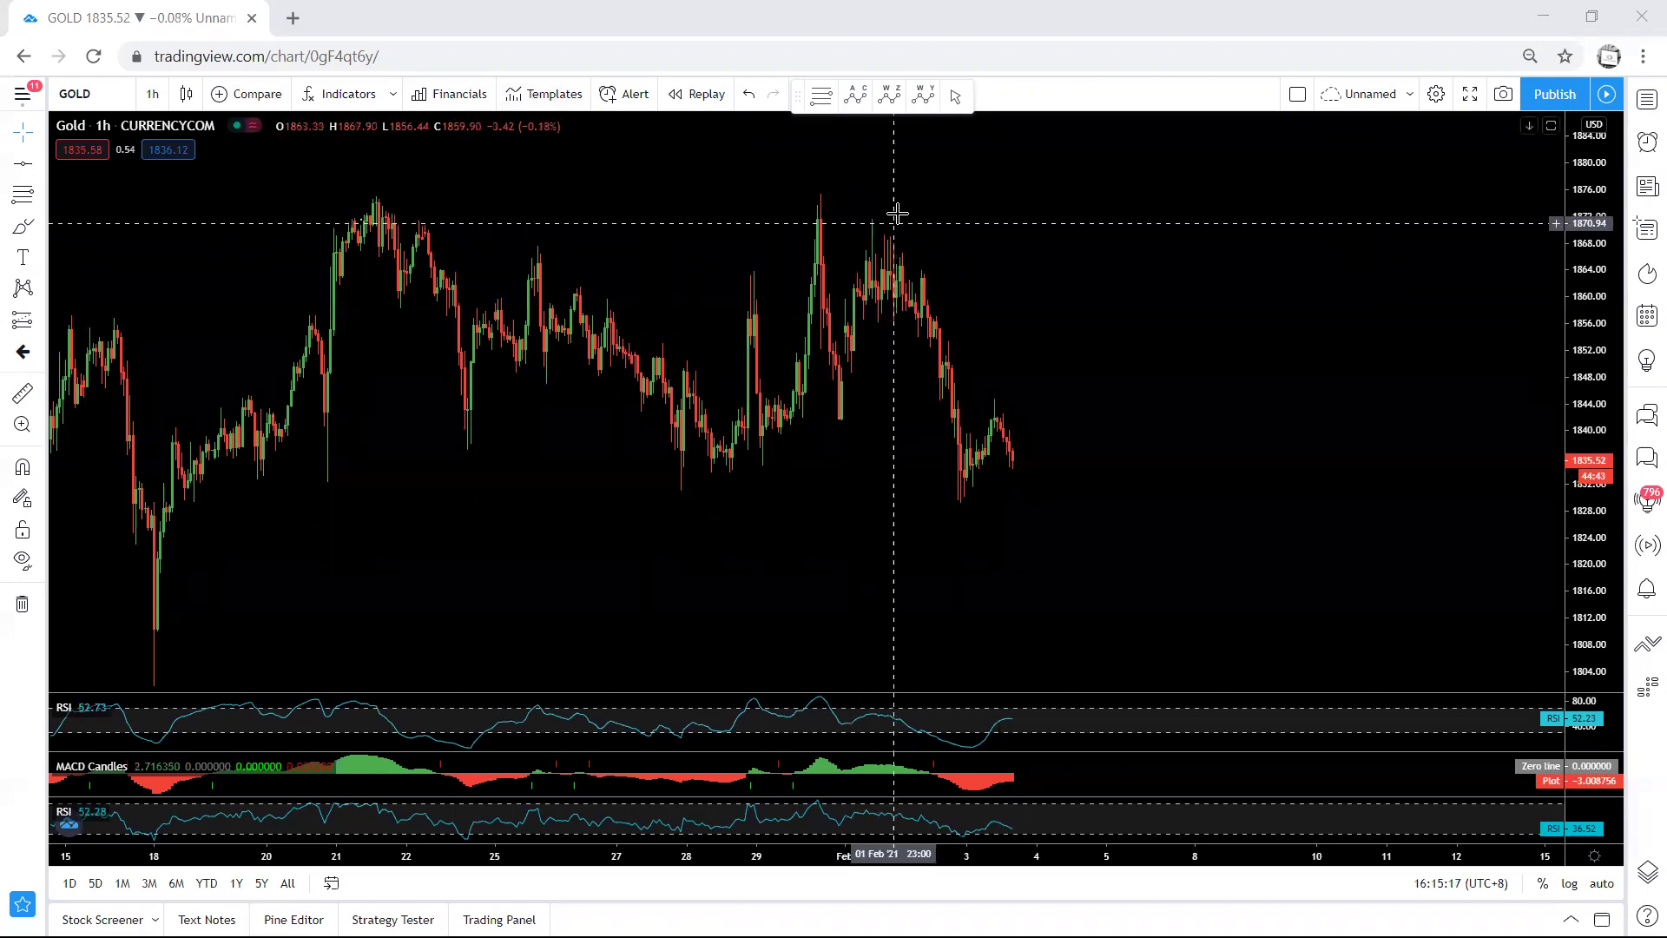